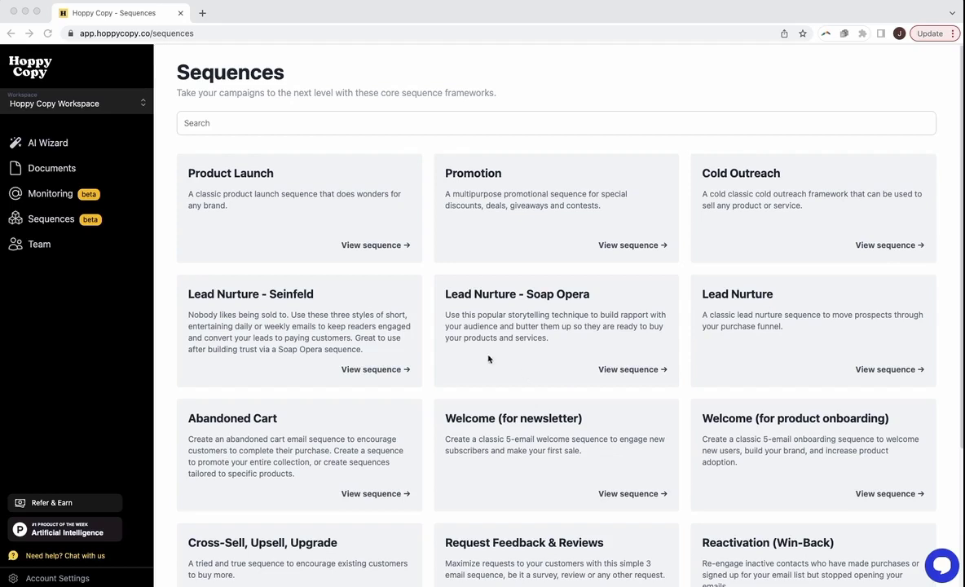
Step: Open the Product Launch sequence and read its Pre-launch Notice and Social Proof emails
scroll(427, 296, down, 5)
scroll(422, 291, up, 5)
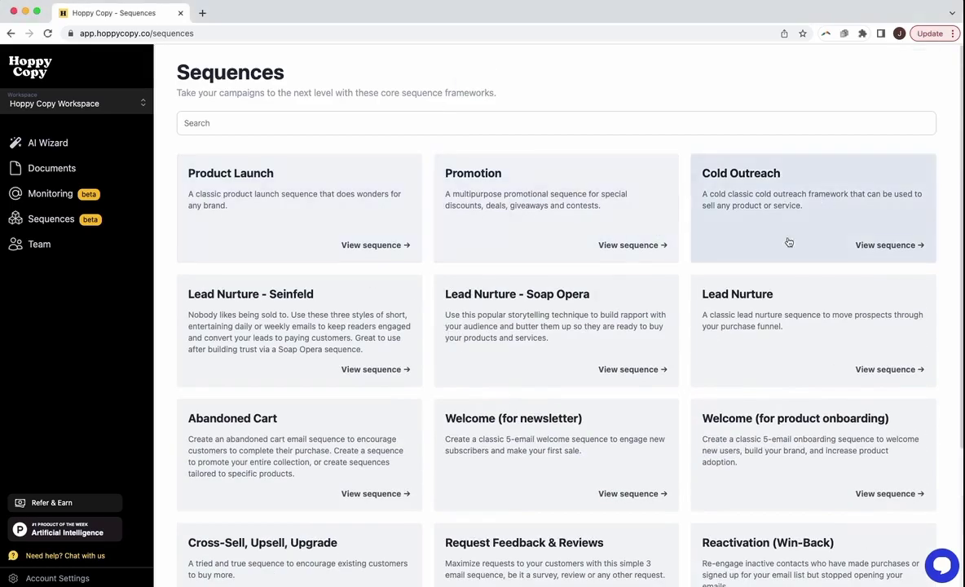
scroll(351, 269, down, 3)
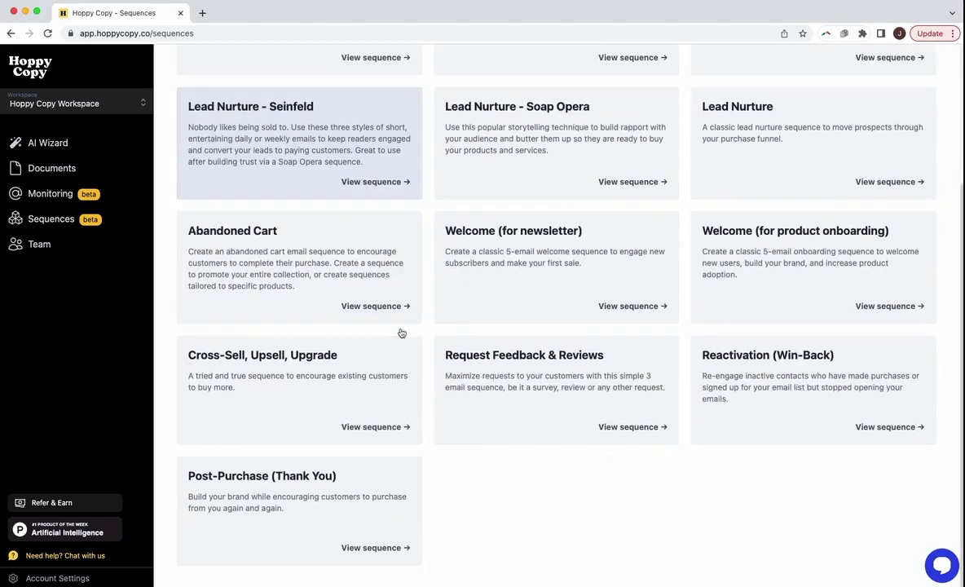
scroll(613, 494, up, 3)
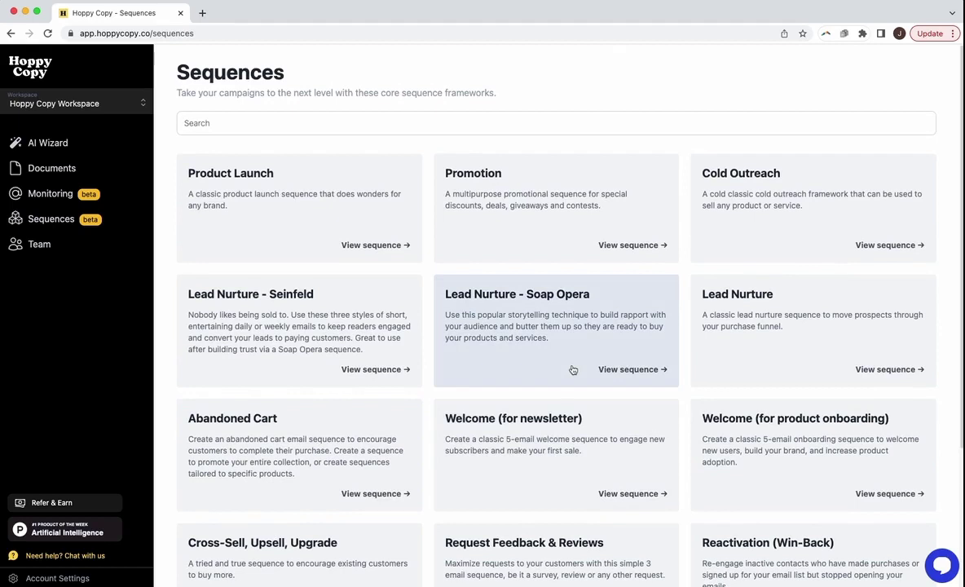
click(347, 224)
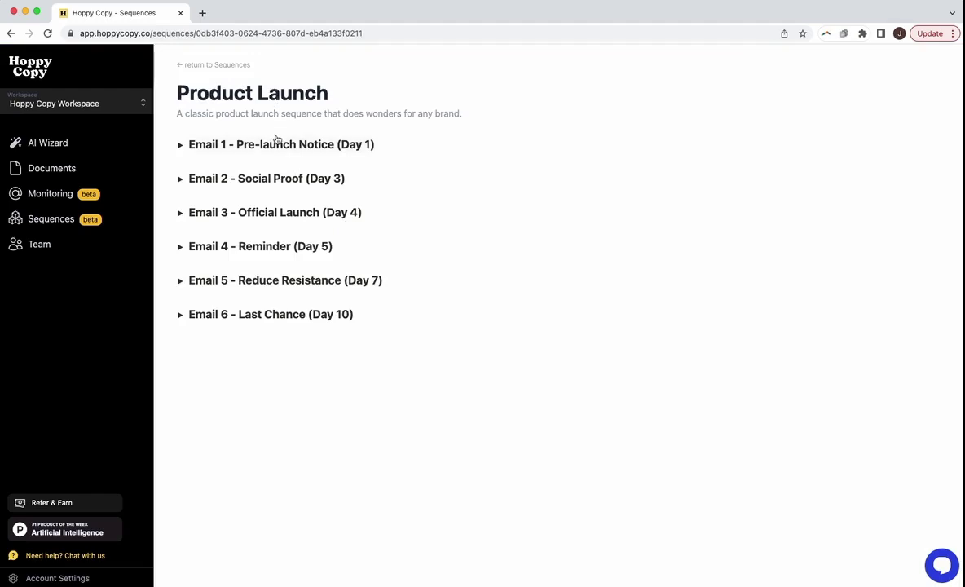
click(359, 145)
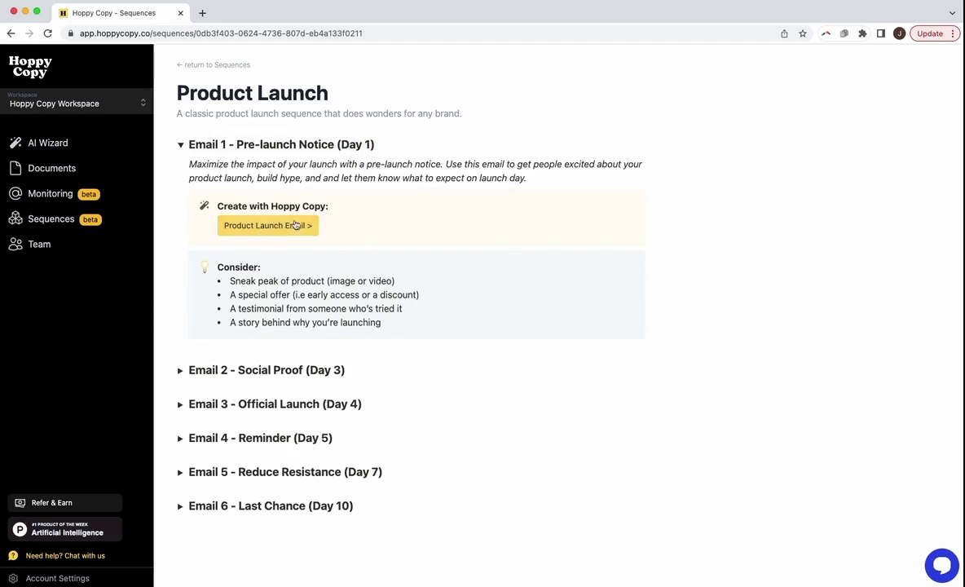
drag(239, 279, 276, 338)
click(323, 301)
click(277, 150)
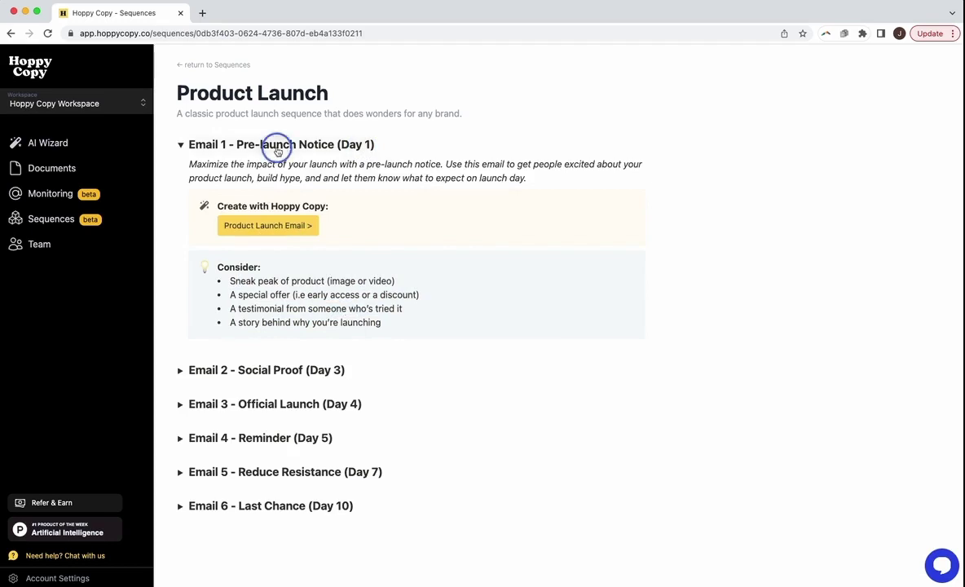
click(262, 178)
click(285, 142)
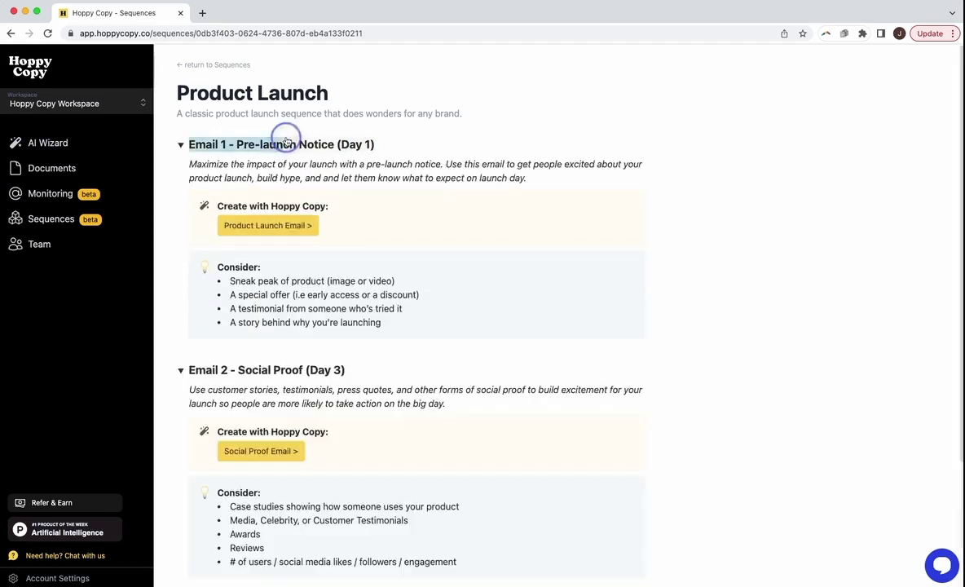
click(352, 479)
Step: Expand the Official Launch and Reminder emails, then collapse all four email details
scroll(351, 478, down, 4)
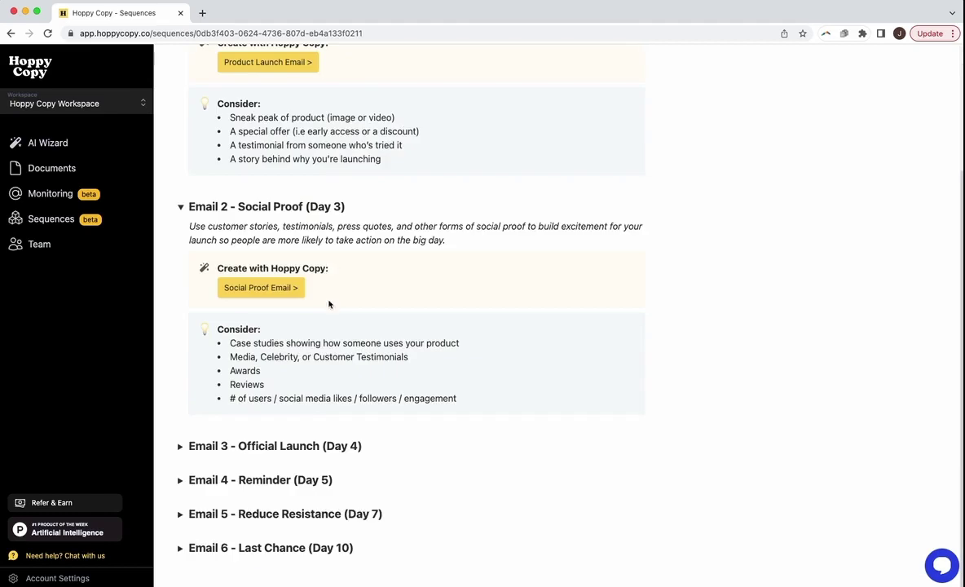
click(319, 446)
scroll(341, 358, down, 3)
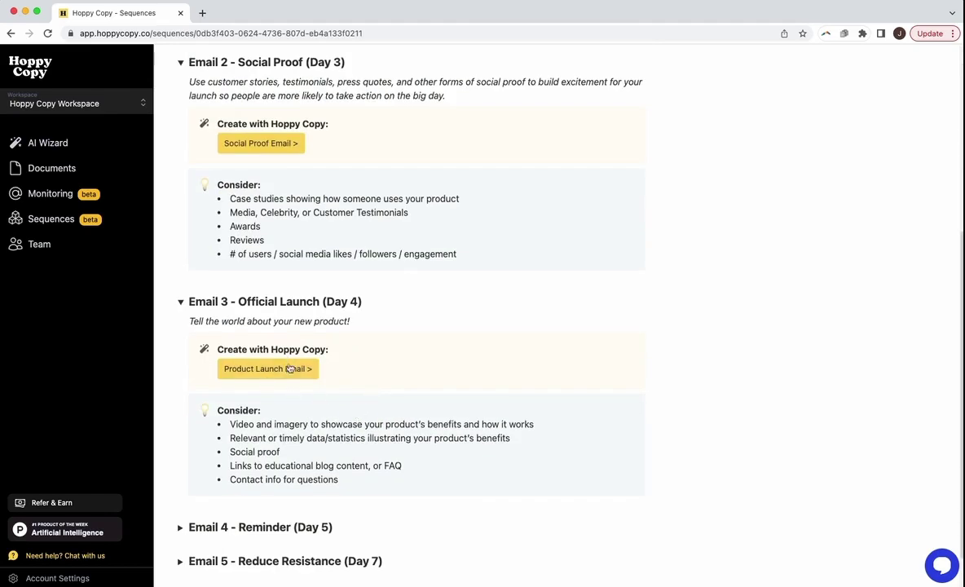
scroll(295, 380, down, 1)
click(260, 483)
scroll(341, 392, down, 5)
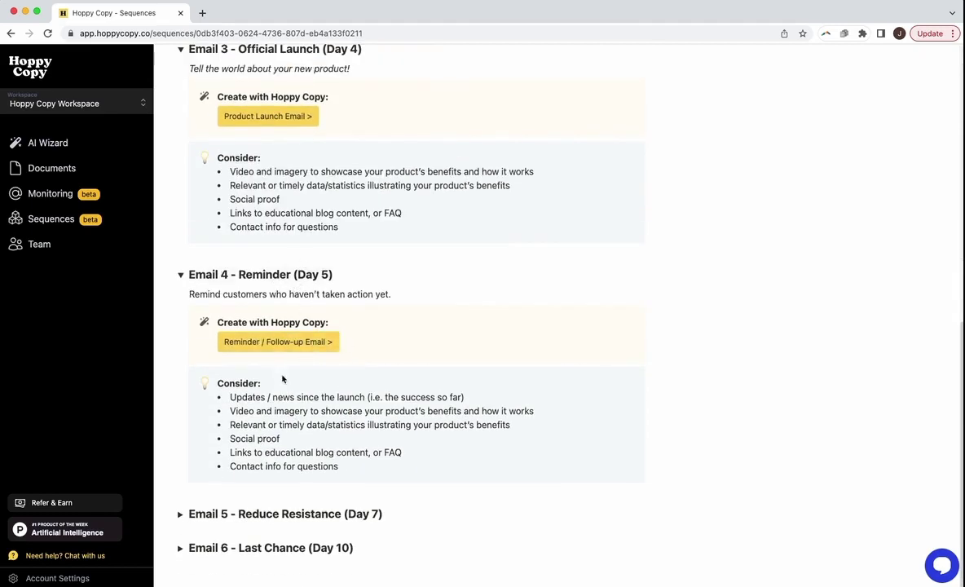
scroll(335, 387, up, 12)
click(260, 119)
click(241, 147)
click(239, 184)
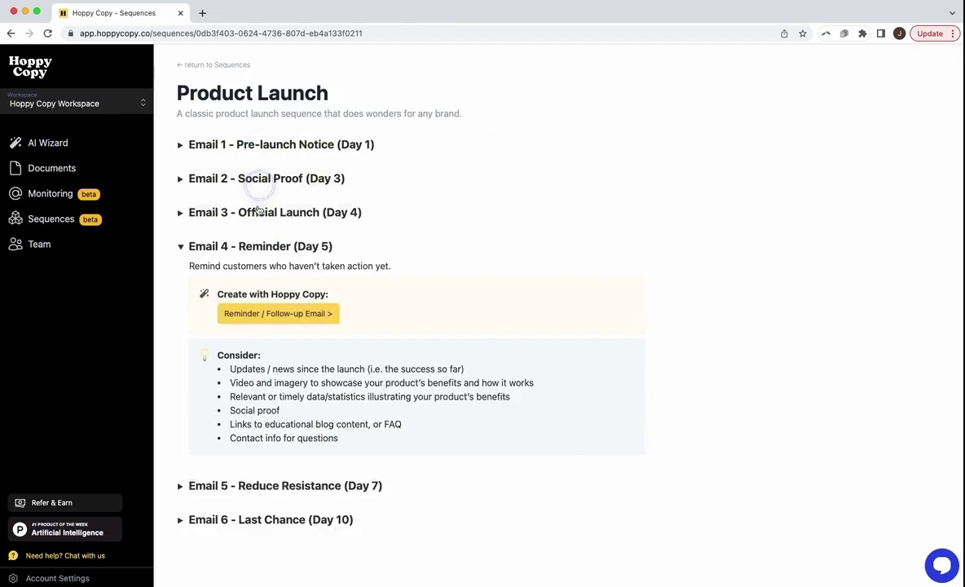
click(255, 252)
Step: Preview the Lead Nurture Welcome, Soft Sell and Social Proof emails, then open Documents
click(210, 65)
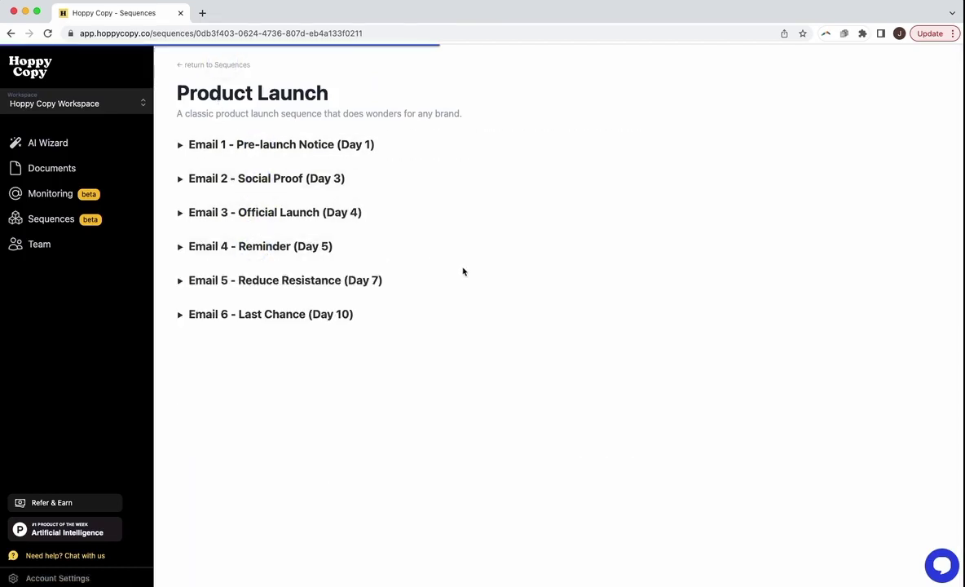
scroll(490, 310, down, 3)
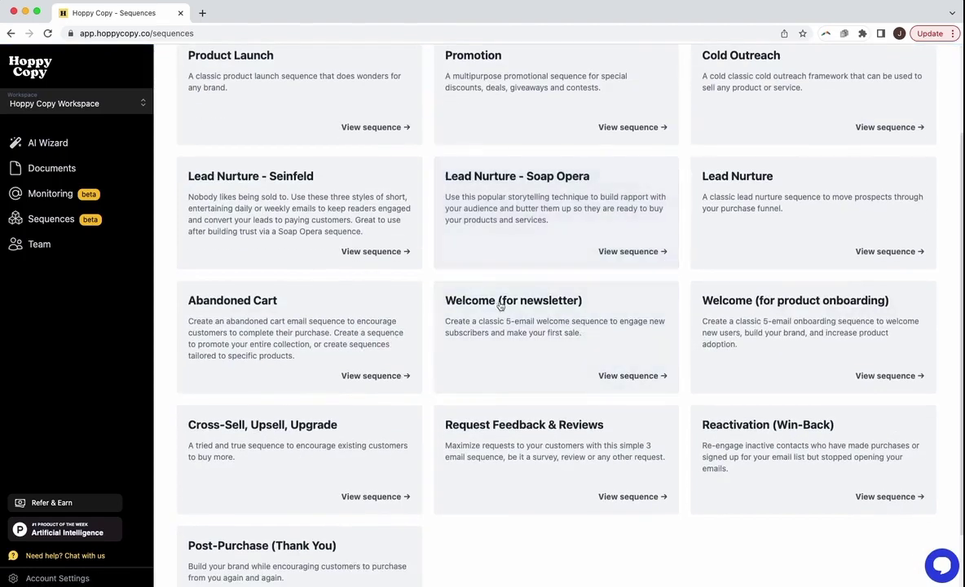
click(445, 320)
click(249, 146)
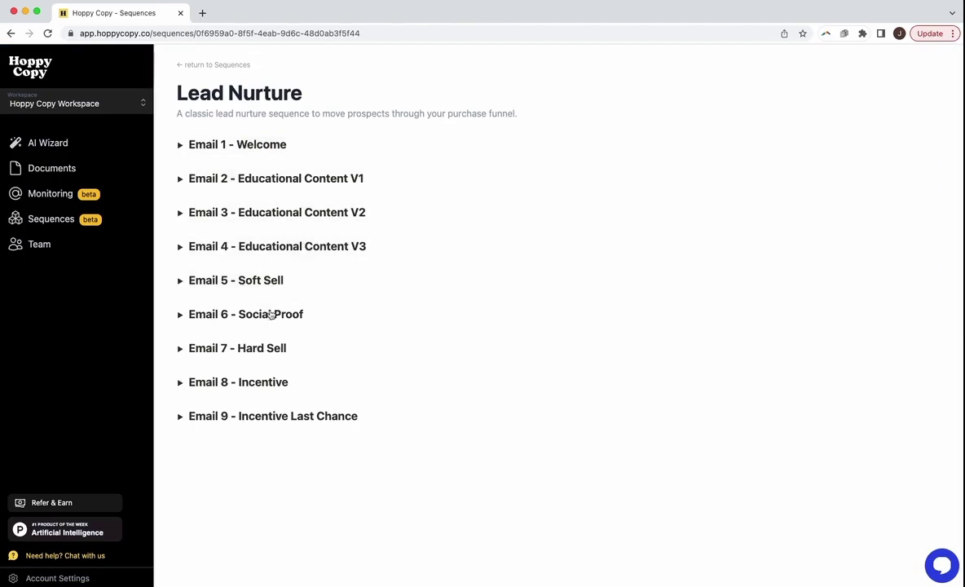
click(274, 282)
click(273, 280)
click(264, 317)
click(196, 65)
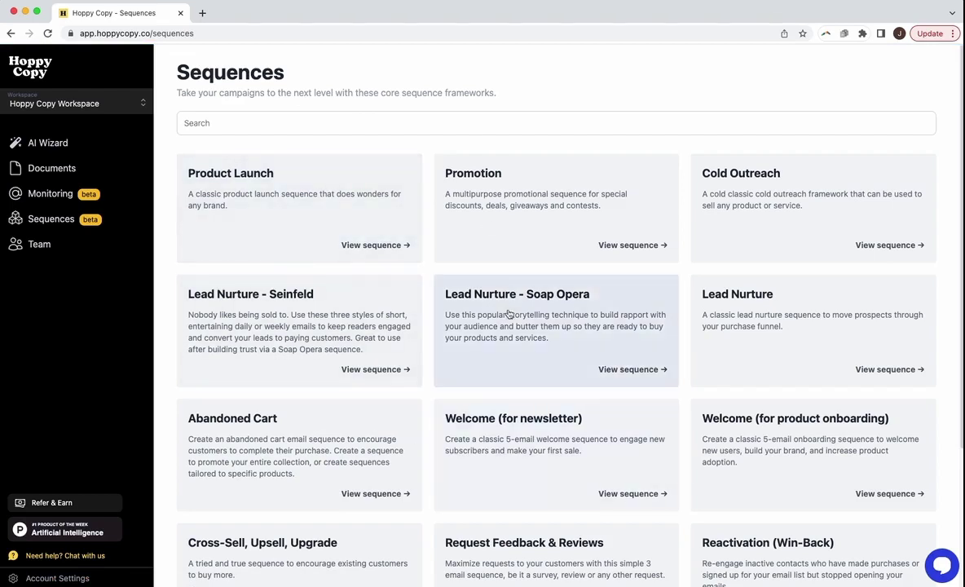
click(108, 168)
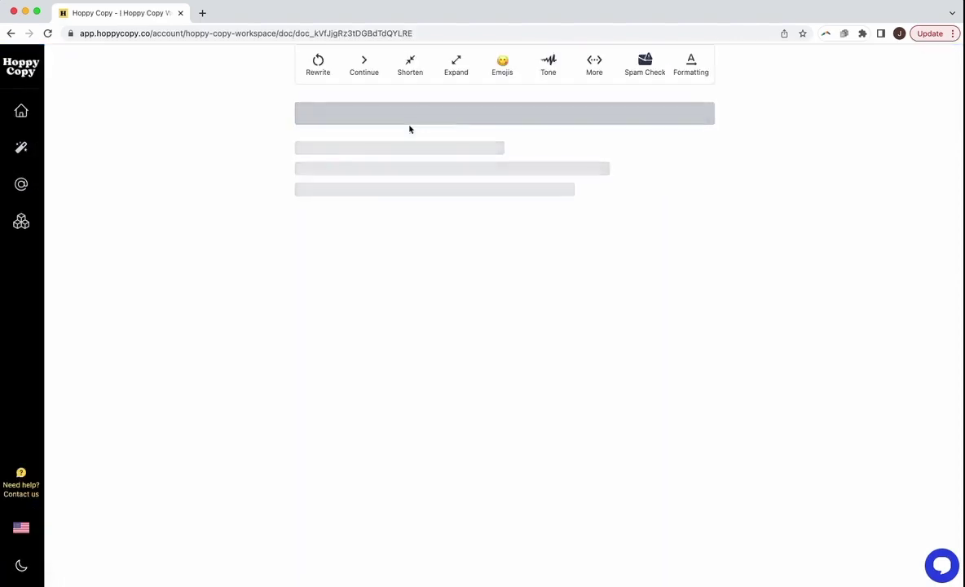
Step: Rename the new document to 'Sequences' and start an empty paragraph
drag(469, 119, 265, 118)
text(S)
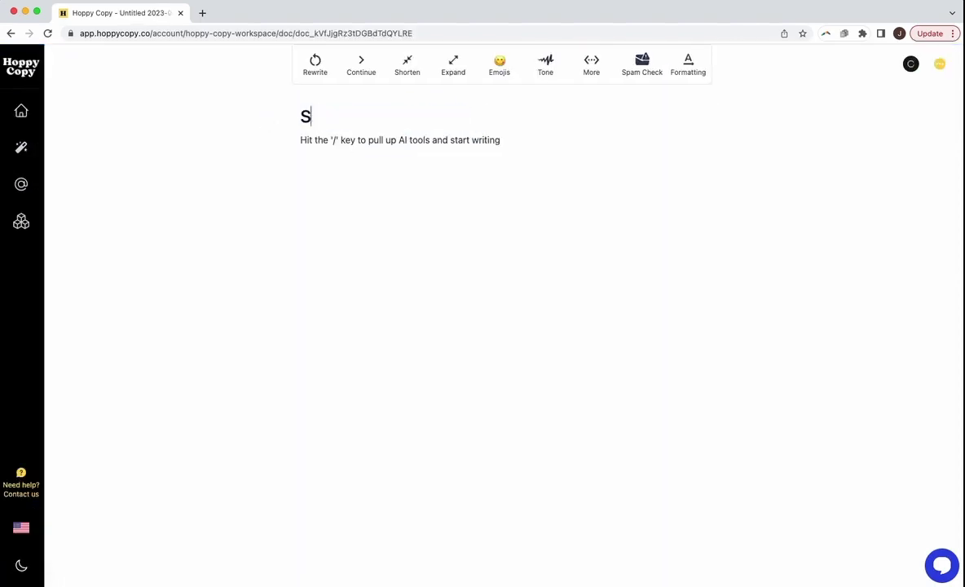
text(equences)
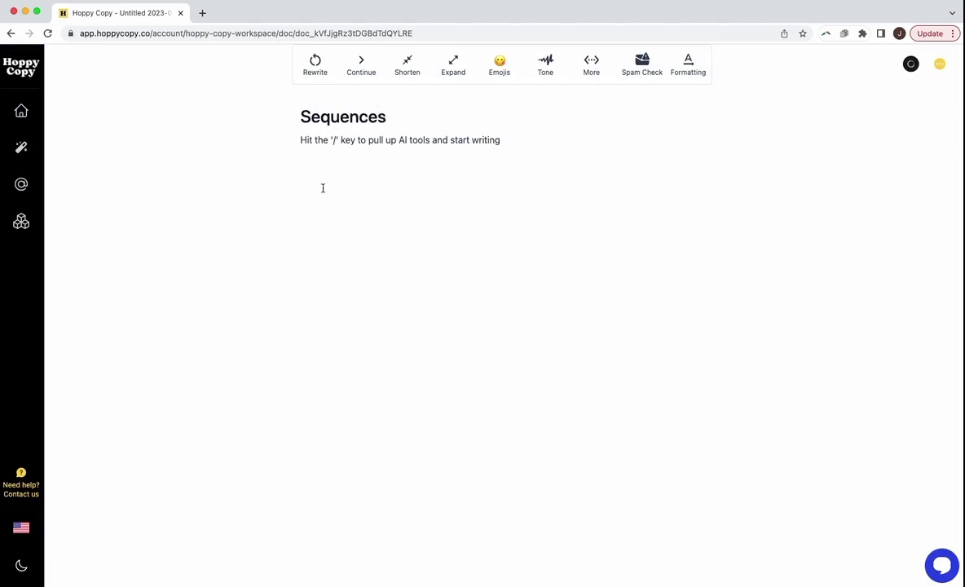
click(504, 139)
Step: Show the Product Launch sequence beside the document and insert the Email 1 Product Launch Email form
click(20, 222)
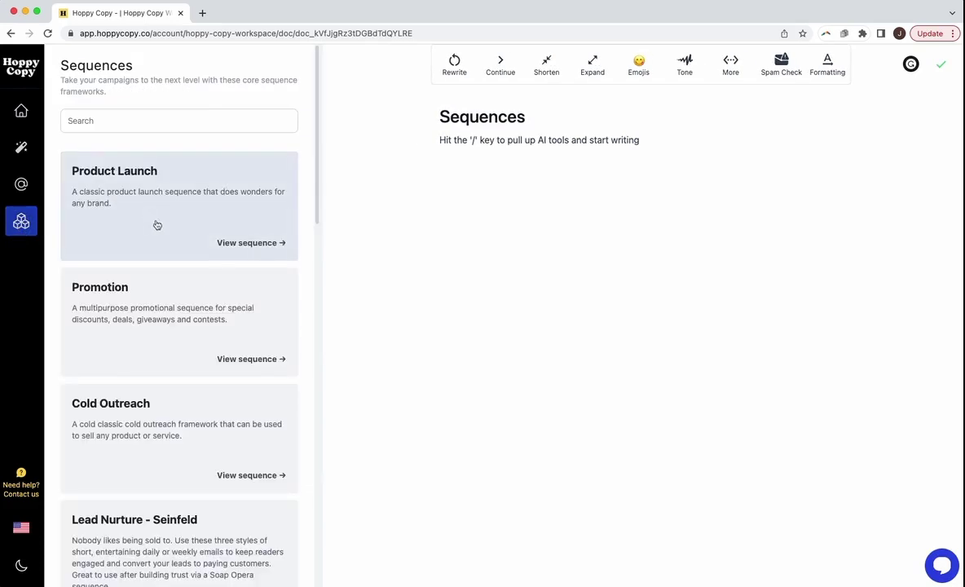
click(155, 197)
click(571, 148)
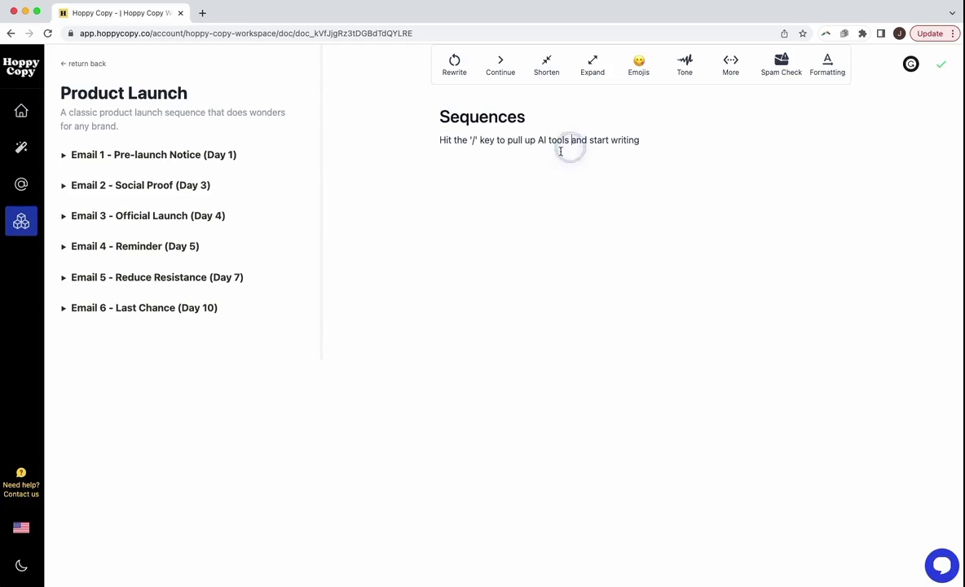
click(492, 155)
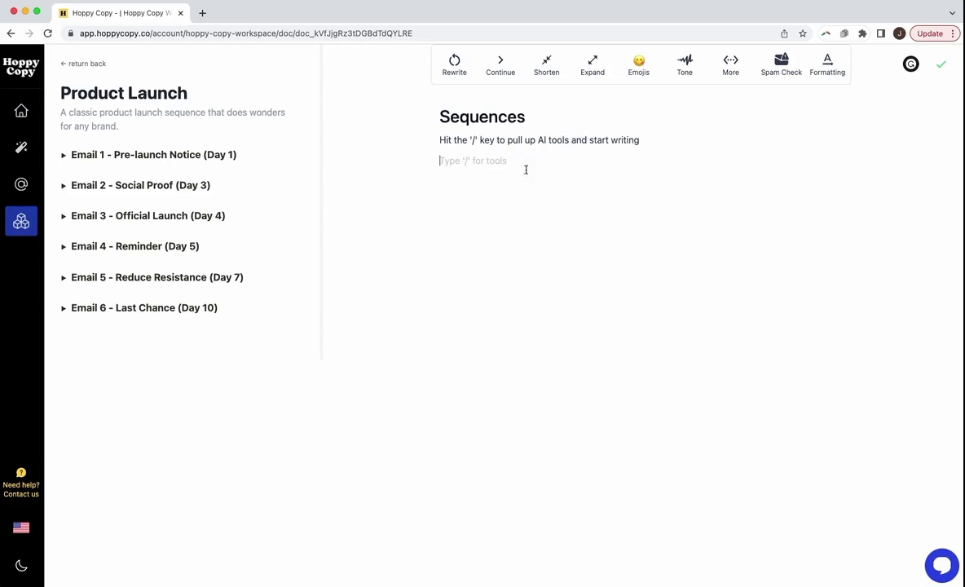
click(172, 155)
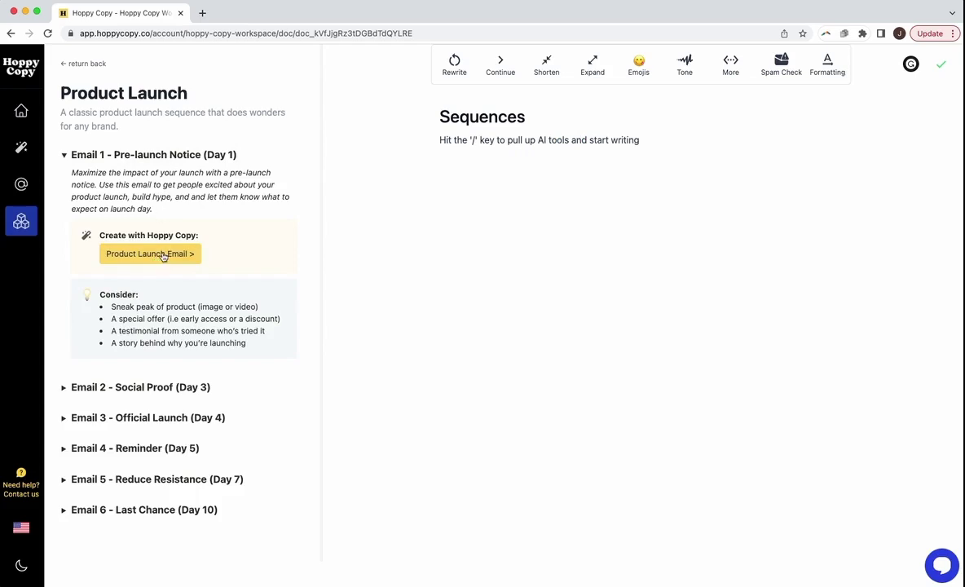
click(163, 255)
Step: Insert a Social Proof Email form from the Email 2 guidance and set the next insertion point
scroll(545, 211, down, 1)
scroll(544, 212, down, 3)
scroll(571, 259, down, 4)
scroll(489, 269, up, 8)
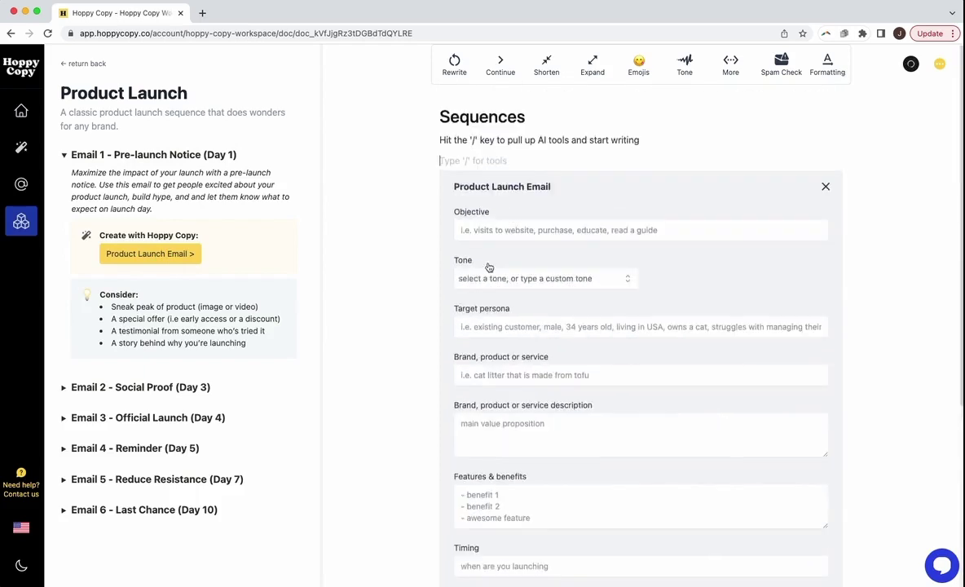
scroll(489, 267, down, 5)
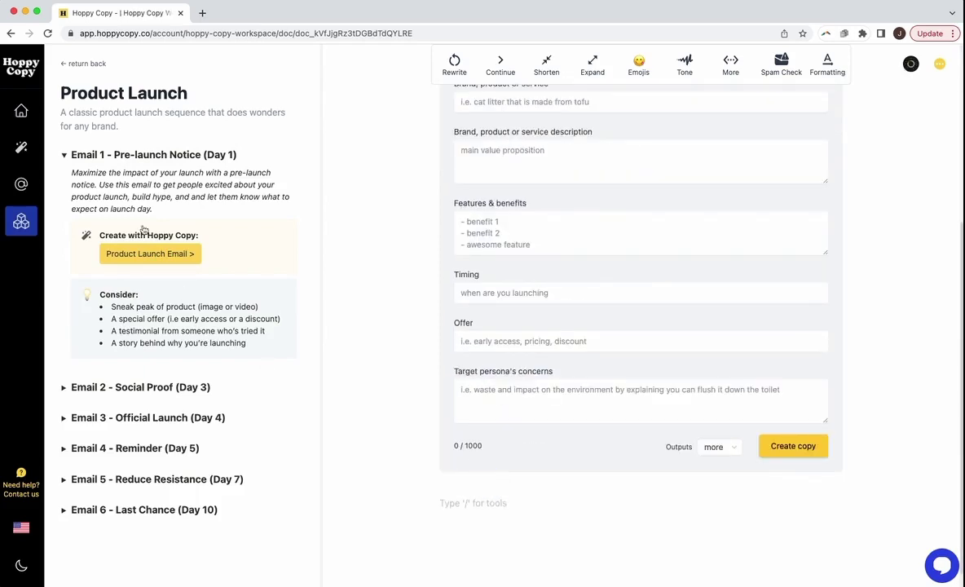
click(114, 154)
click(131, 185)
click(143, 271)
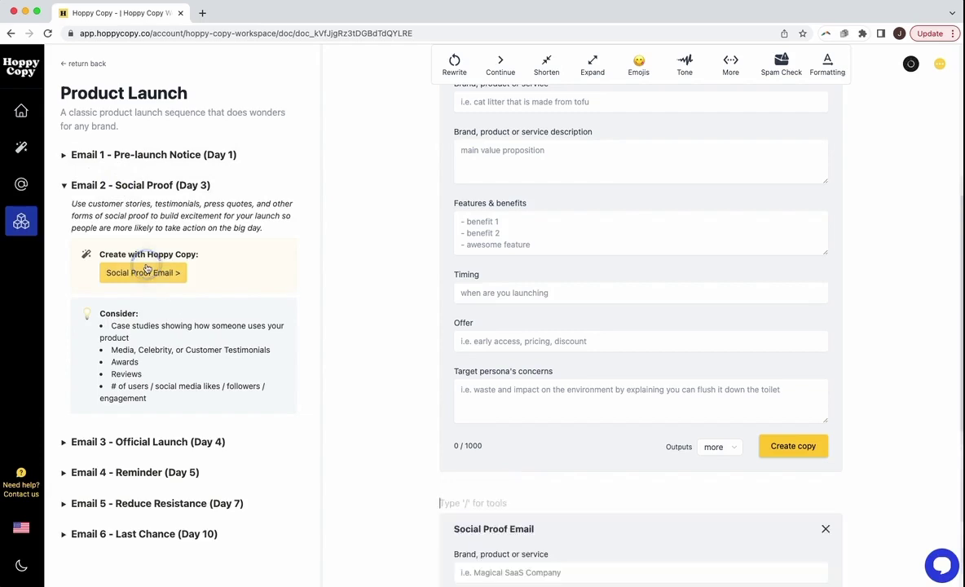
scroll(616, 305, down, 5)
click(510, 506)
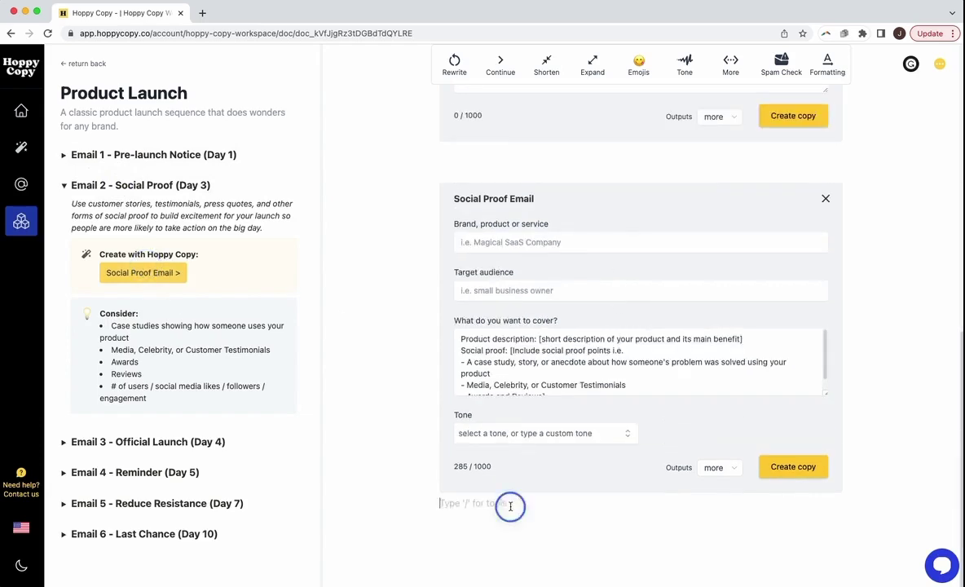
Step: Insert a second Product Launch Email form from the Email 3 Official Launch guidance
click(95, 185)
click(95, 215)
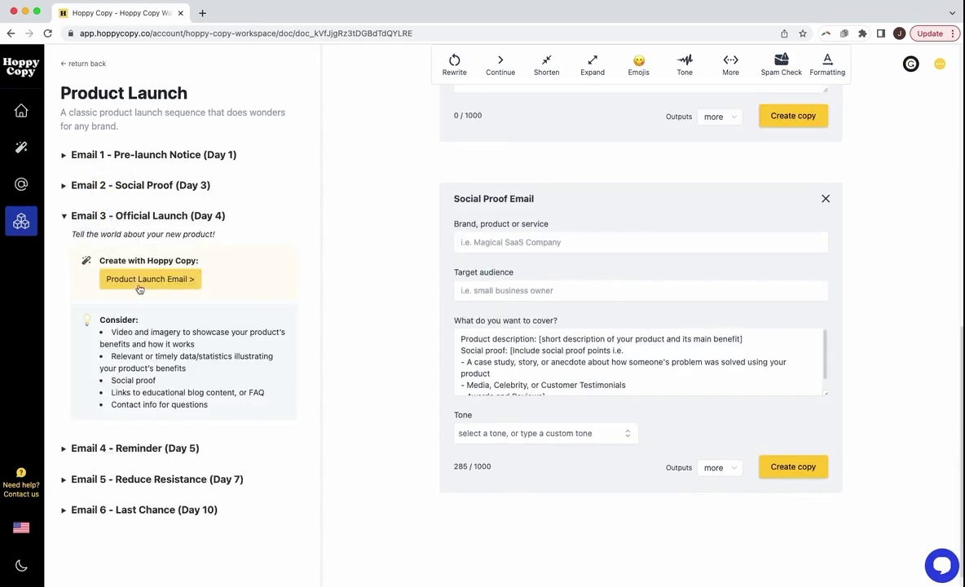
click(141, 279)
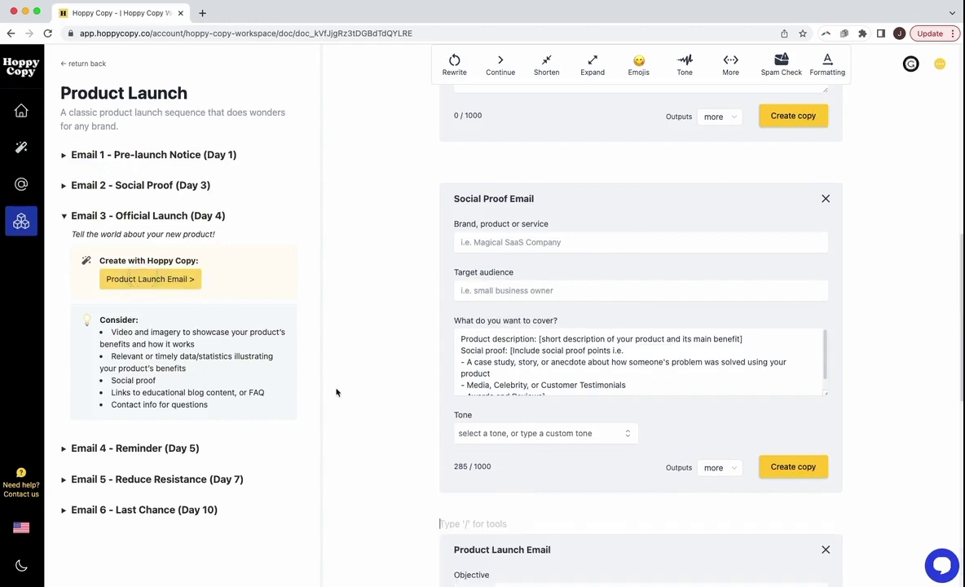
scroll(545, 440, down, 5)
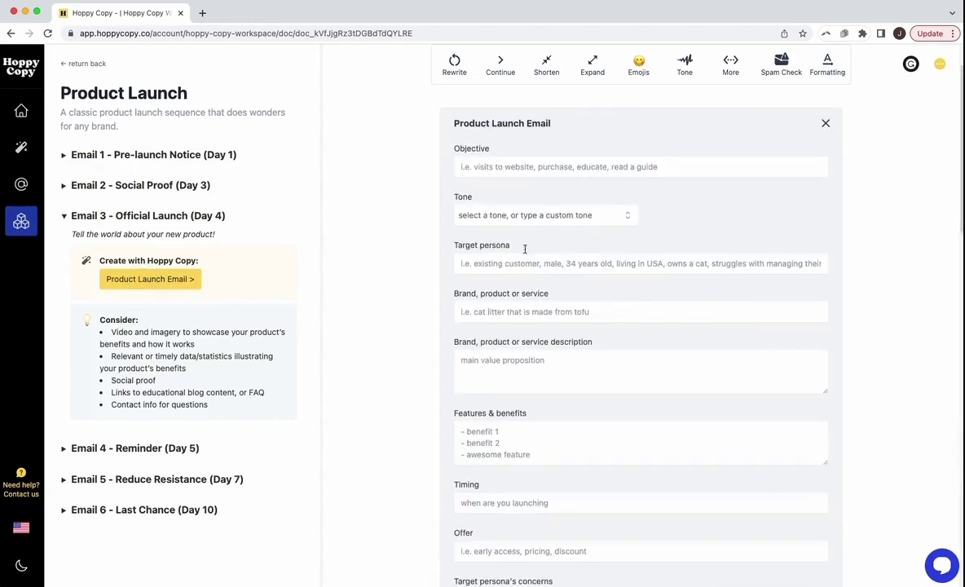
Step: Collapse the three email forms, reopen the first Product Launch Email, and fold the Email 3 notes
click(523, 116)
click(515, 195)
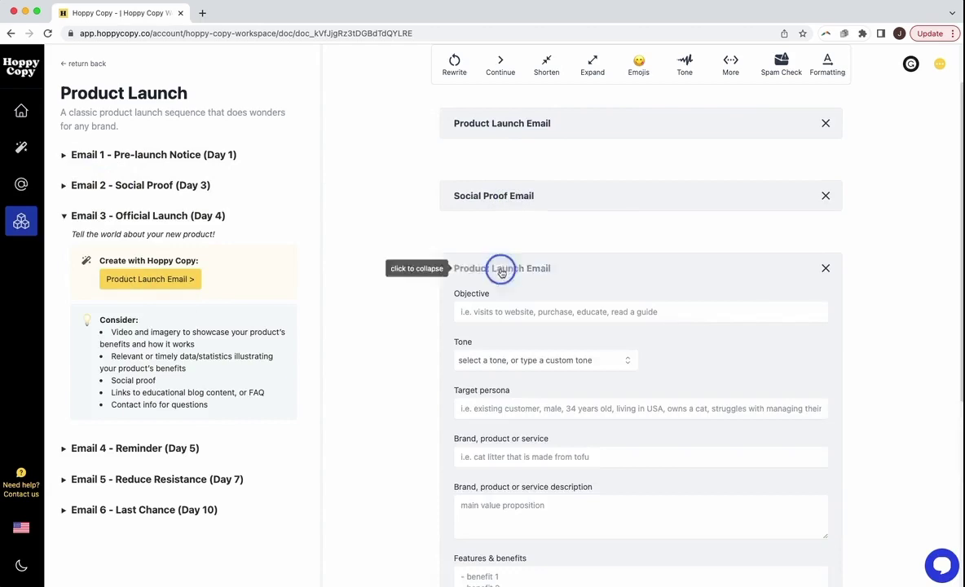
click(501, 269)
click(517, 189)
scroll(570, 326, down, 4)
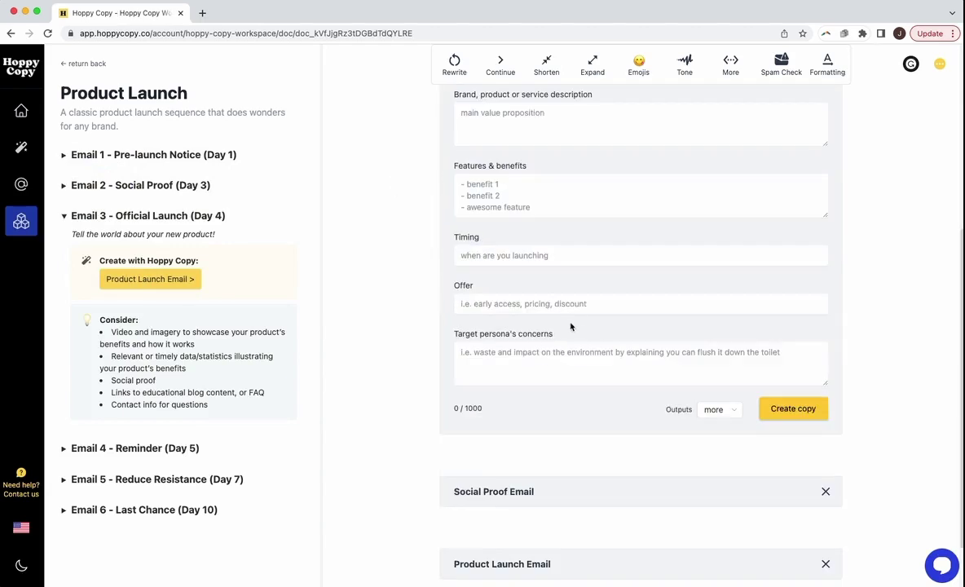
click(87, 215)
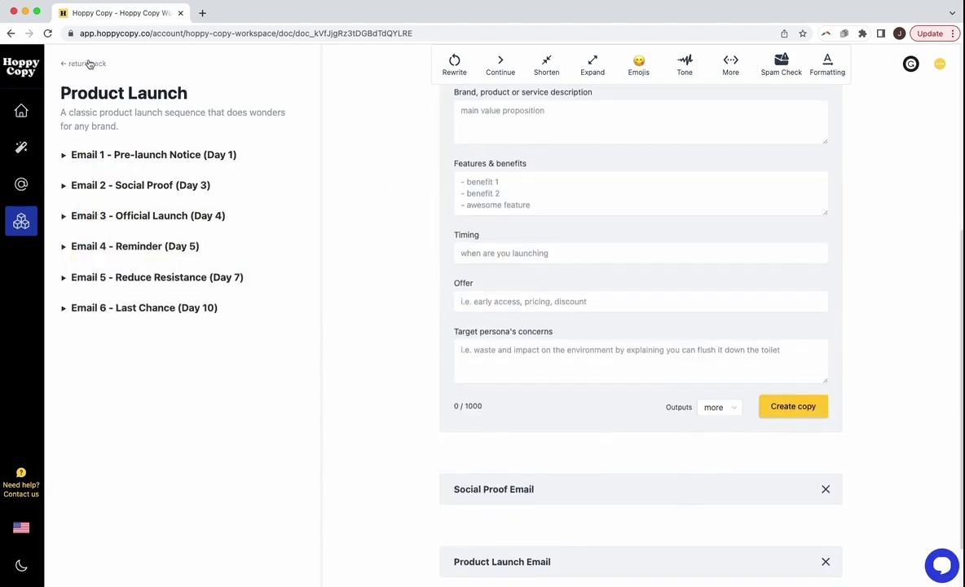
click(88, 64)
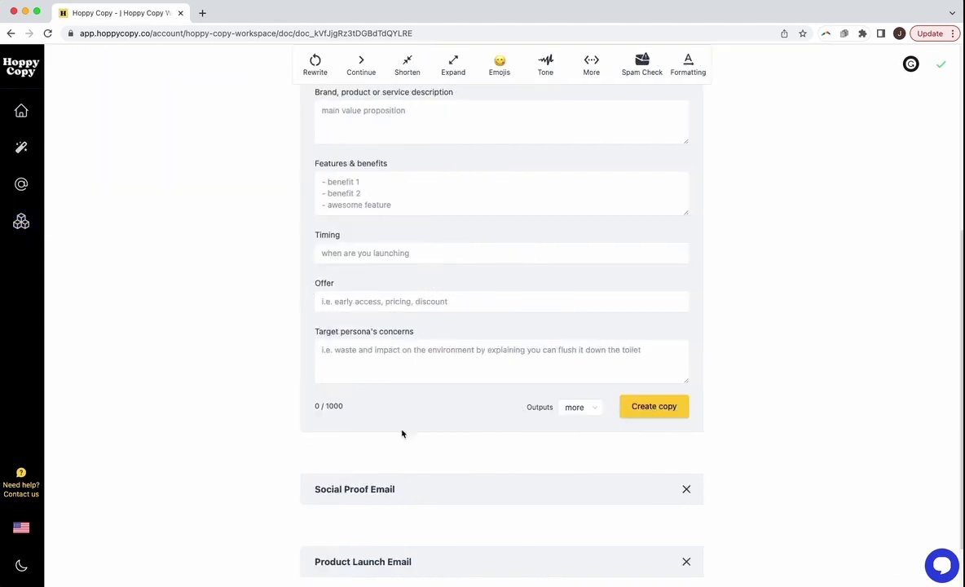
Step: Reopen the Product Launch sequence guide with the Email 1 Pre-launch Notice notes expanded
click(397, 461)
scroll(438, 439, down, 2)
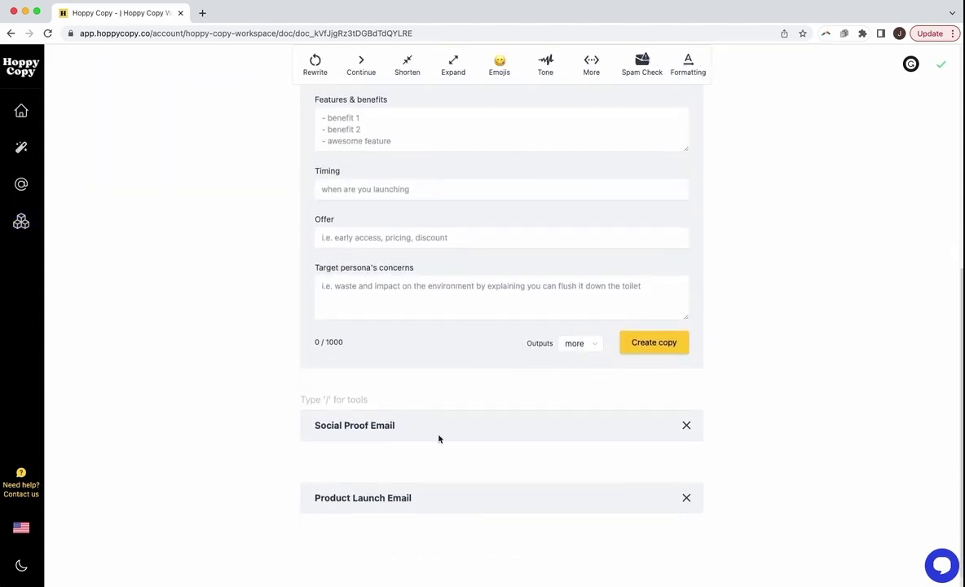
scroll(476, 355, up, 5)
click(21, 221)
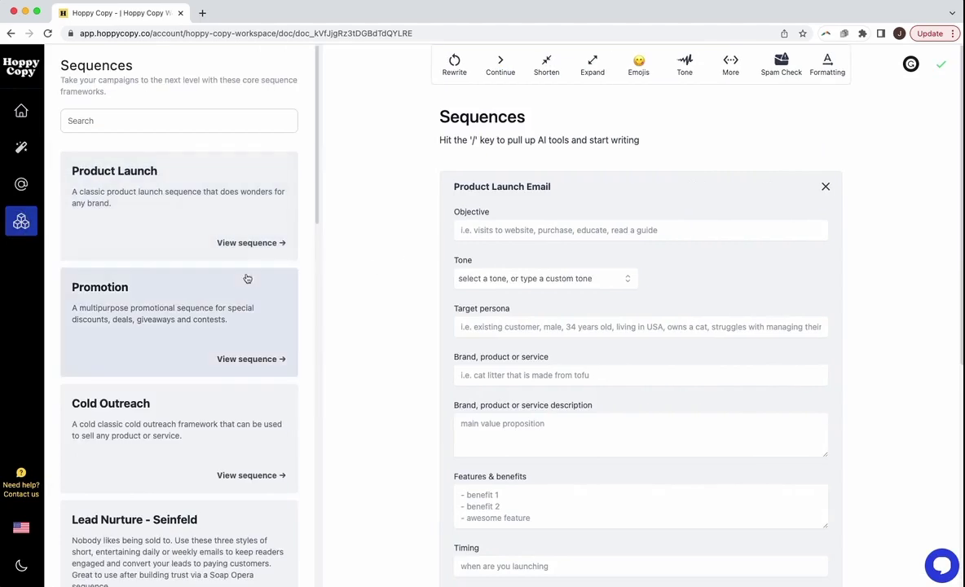
click(209, 211)
click(159, 155)
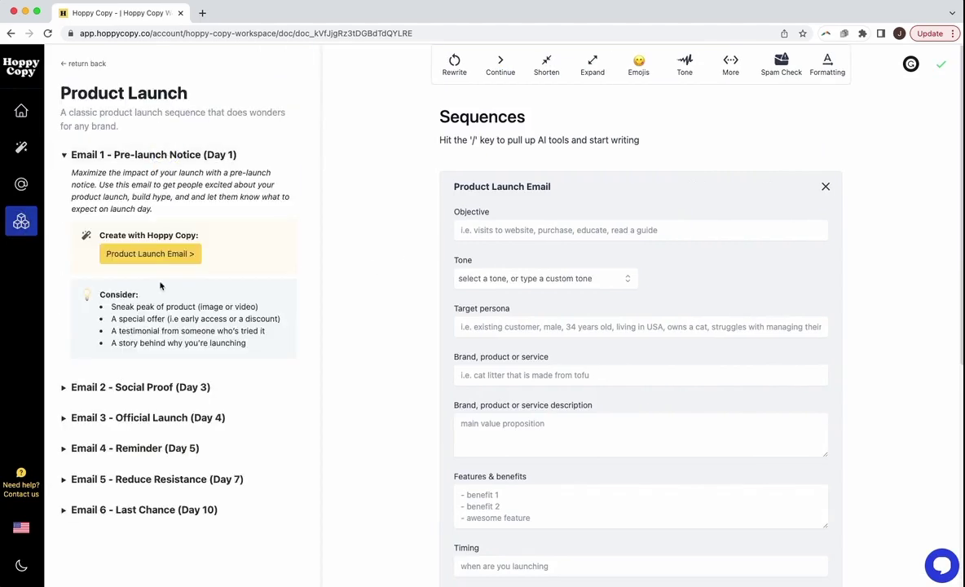
scroll(525, 338, down, 5)
scroll(529, 352, up, 5)
scroll(184, 322, down, 4)
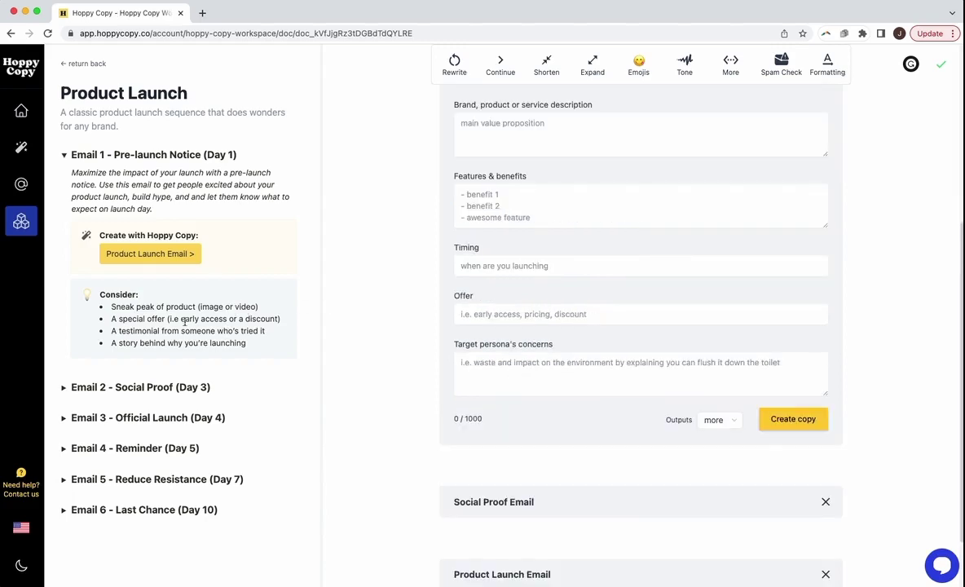
Step: Collapse the first Product Launch Email form and add empty lines between and below the blocks
click(517, 201)
scroll(543, 246, up, 1)
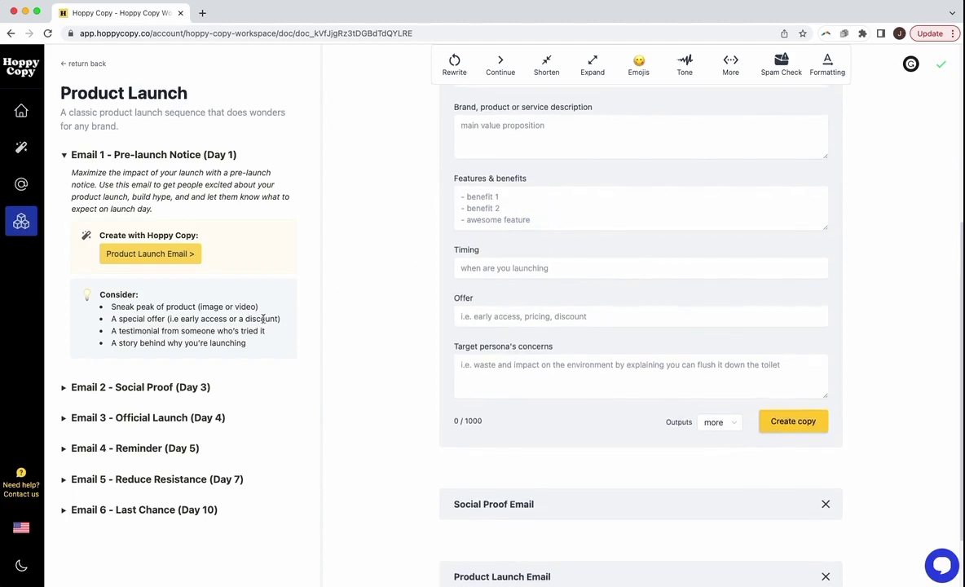
scroll(403, 371, up, 5)
click(520, 193)
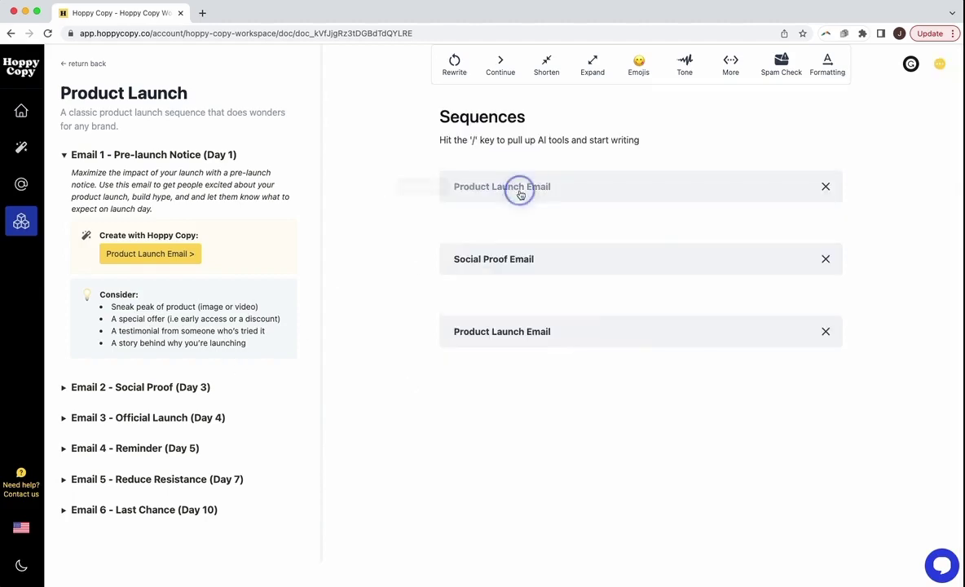
click(492, 227)
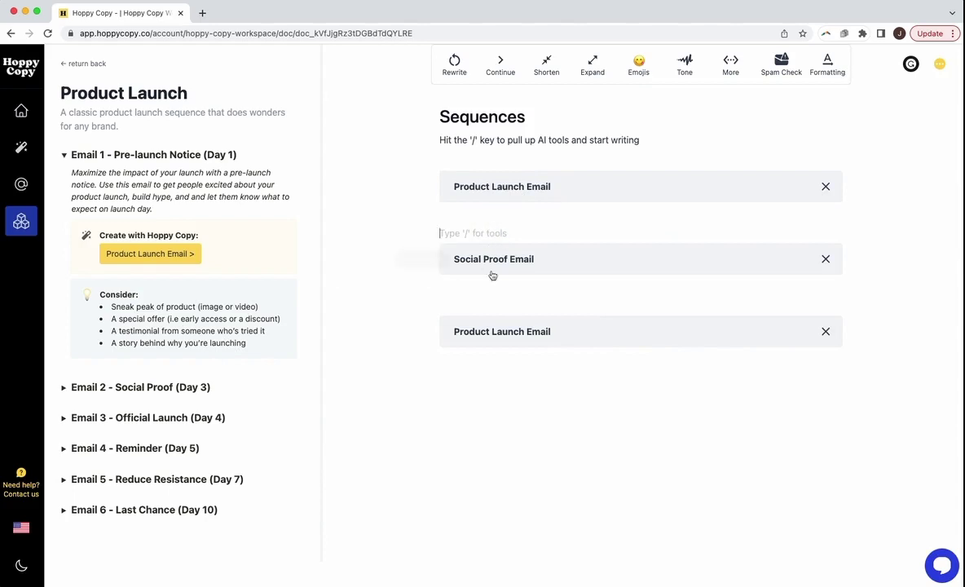
click(477, 360)
Step: Close the sequence guide, add an empty line below the third block, and bring up Templates
click(67, 155)
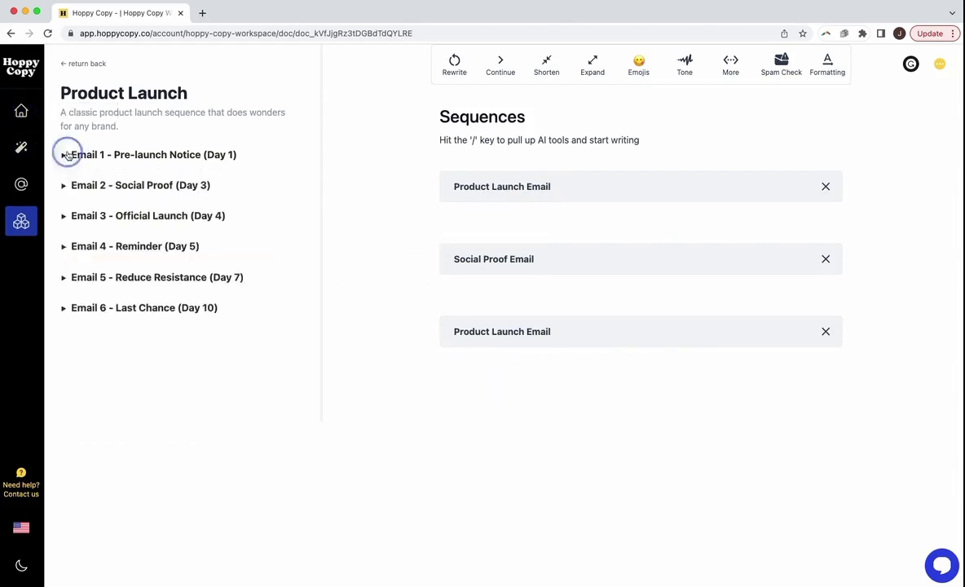
click(24, 216)
click(396, 162)
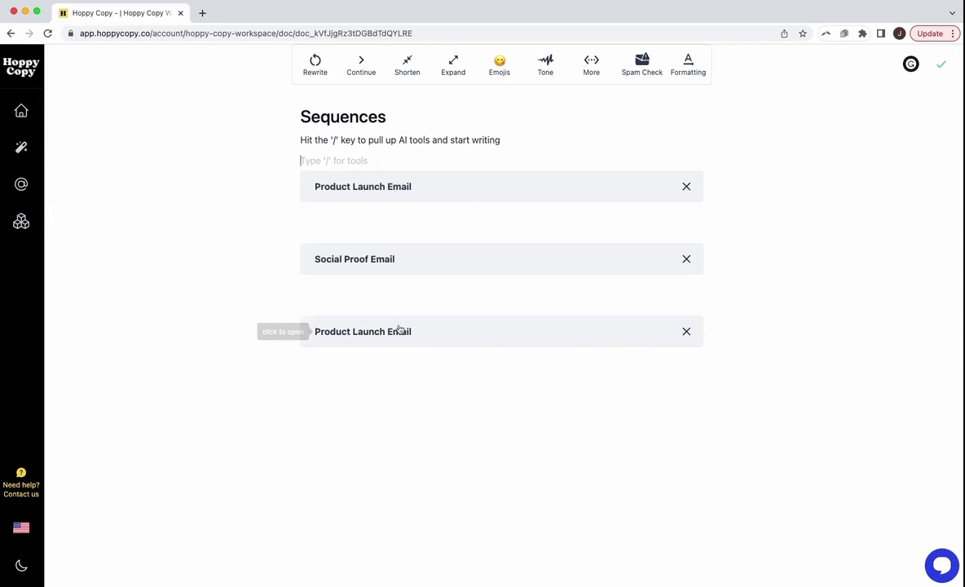
click(355, 376)
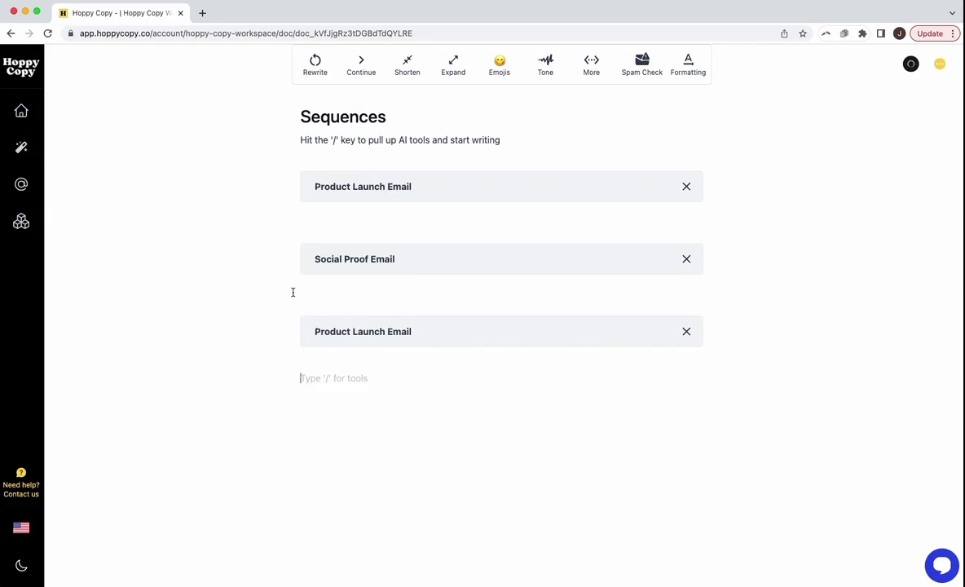
click(22, 147)
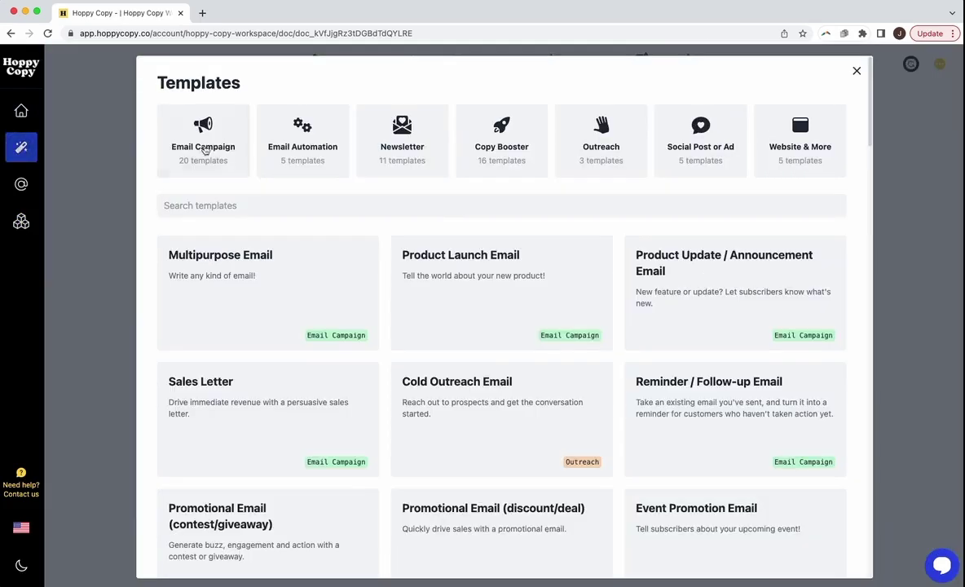
Step: Filter templates to Email Campaign, search 'quick', and insert the Abandoned Cart Email QuickSequence
click(205, 150)
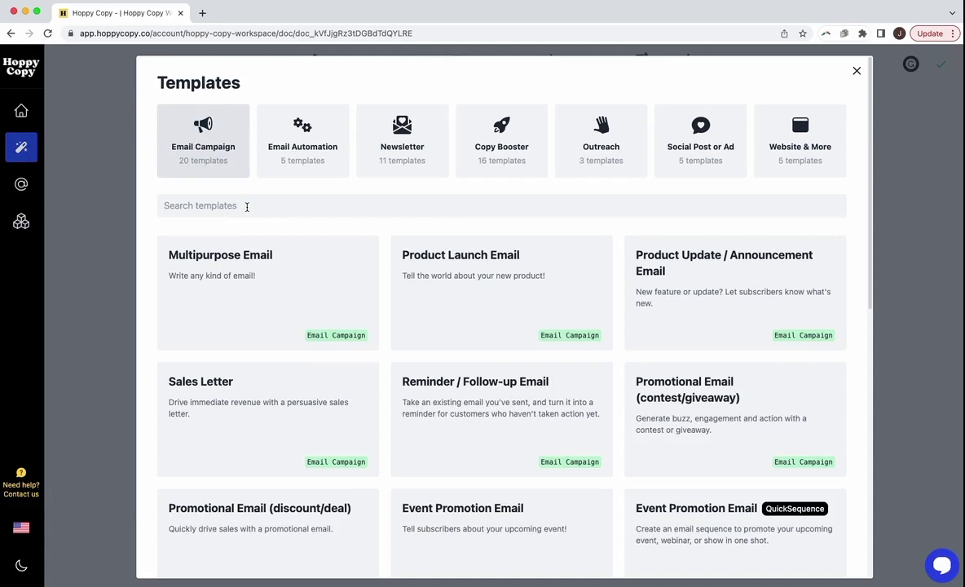
text(quick)
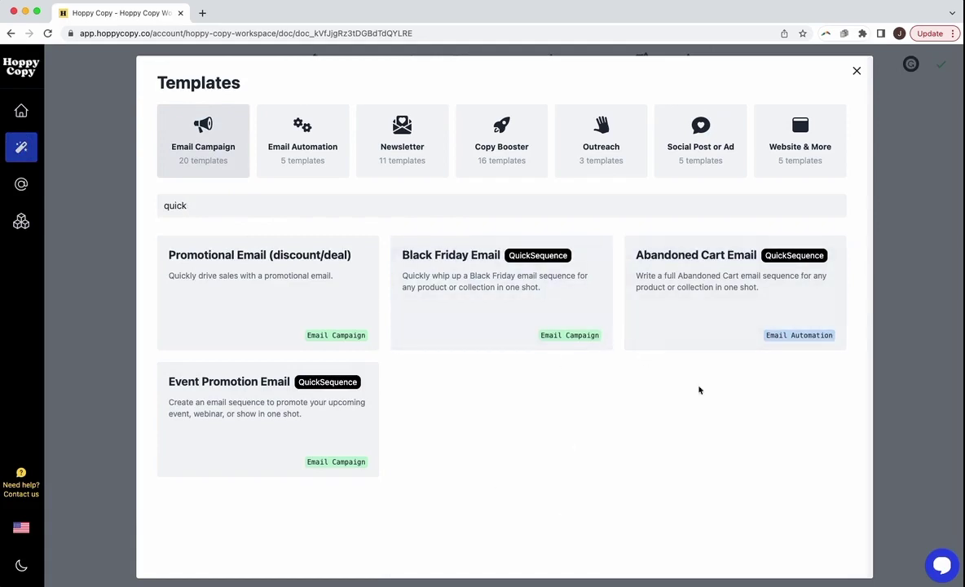
click(721, 281)
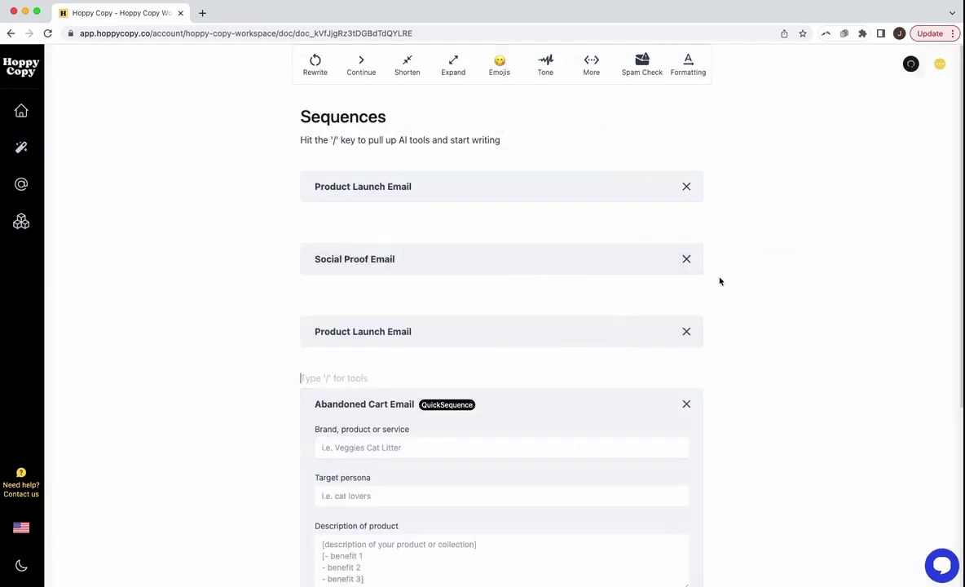
Step: Set the brand to 'Veggies Cat Litter' and enter the biodegradable, flushable, no-odour product details
scroll(358, 309, down, 3)
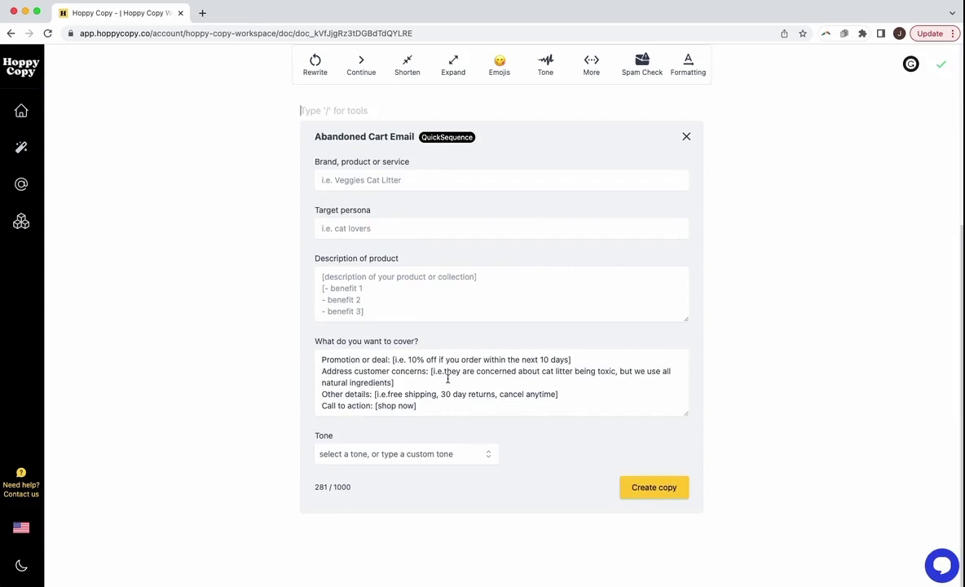
click(375, 181)
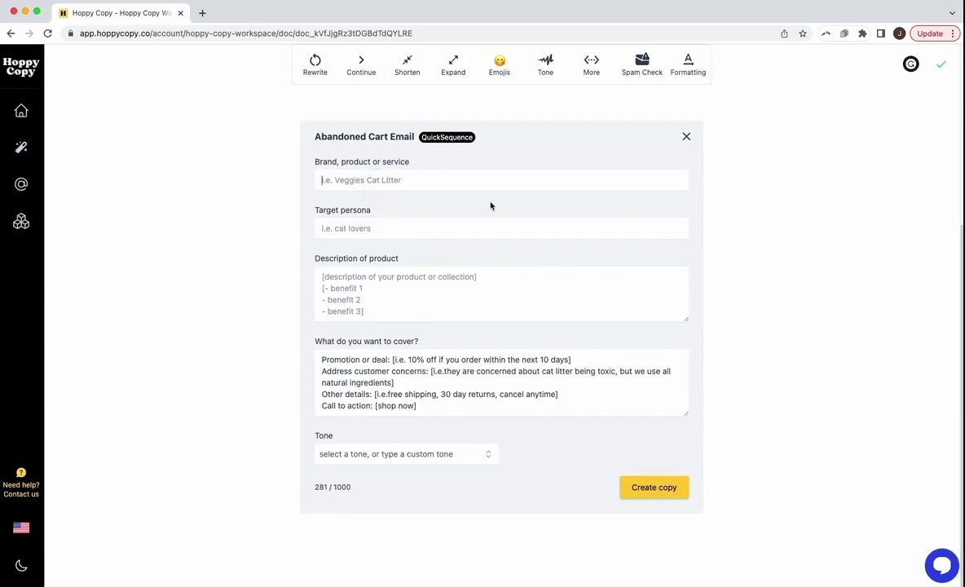
text(Veggies Cat Litter)
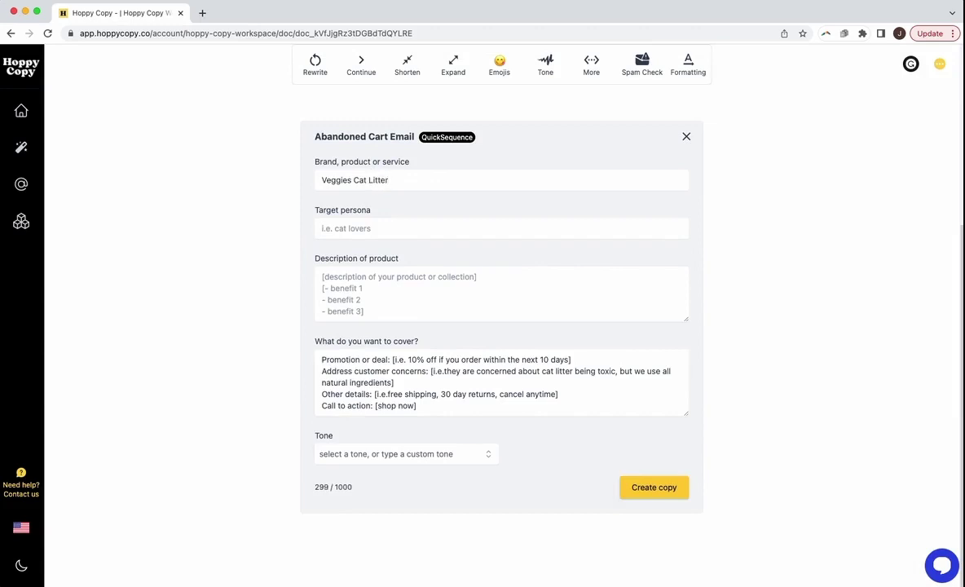
key(Tab)
text(cat )
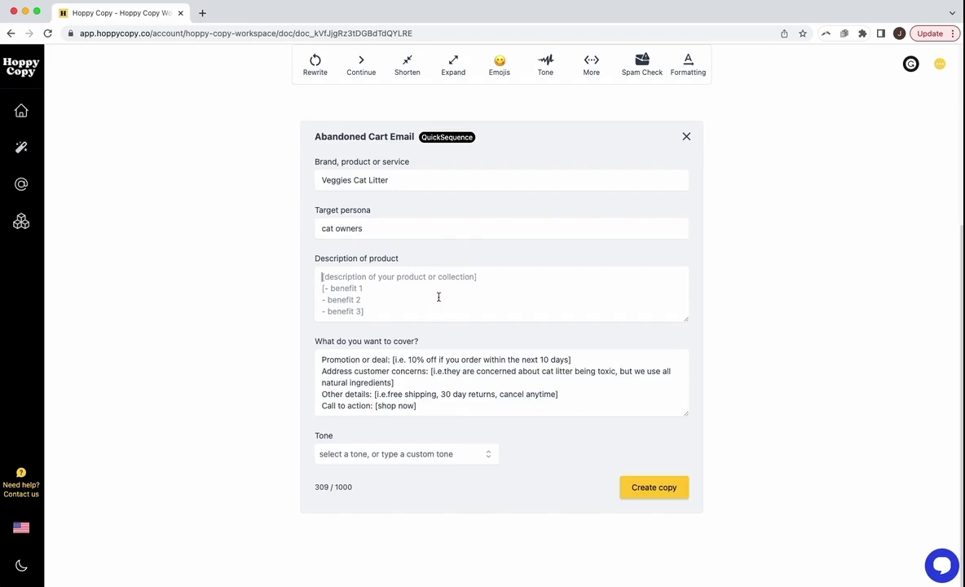
text(biodegra)
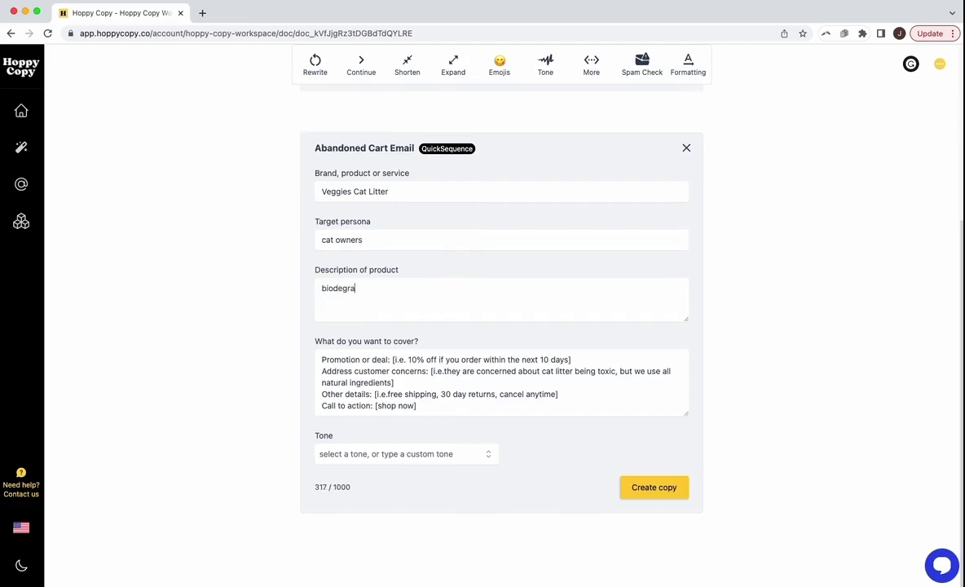
text(dable cat litter, lea)
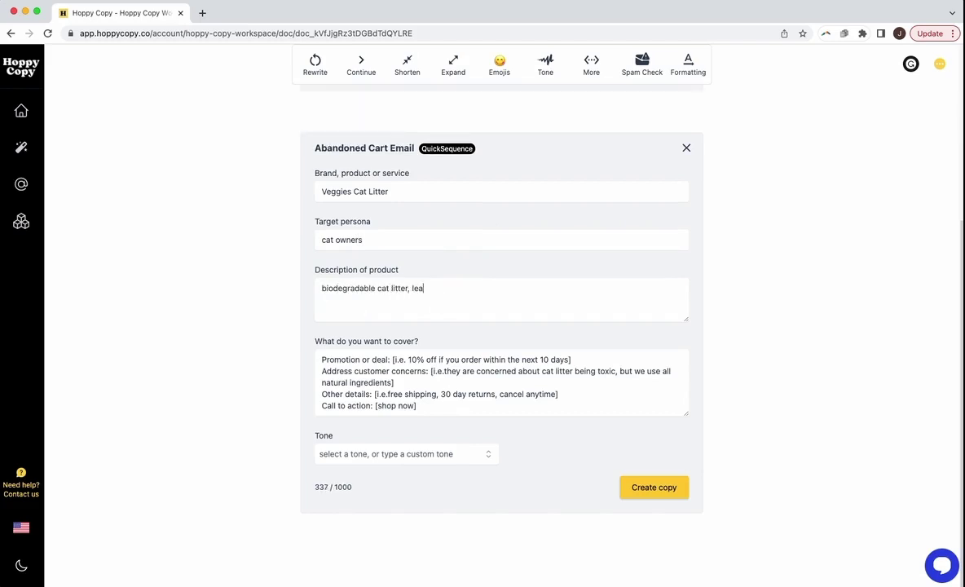
text(ves no )
text(o flush down the toilet)
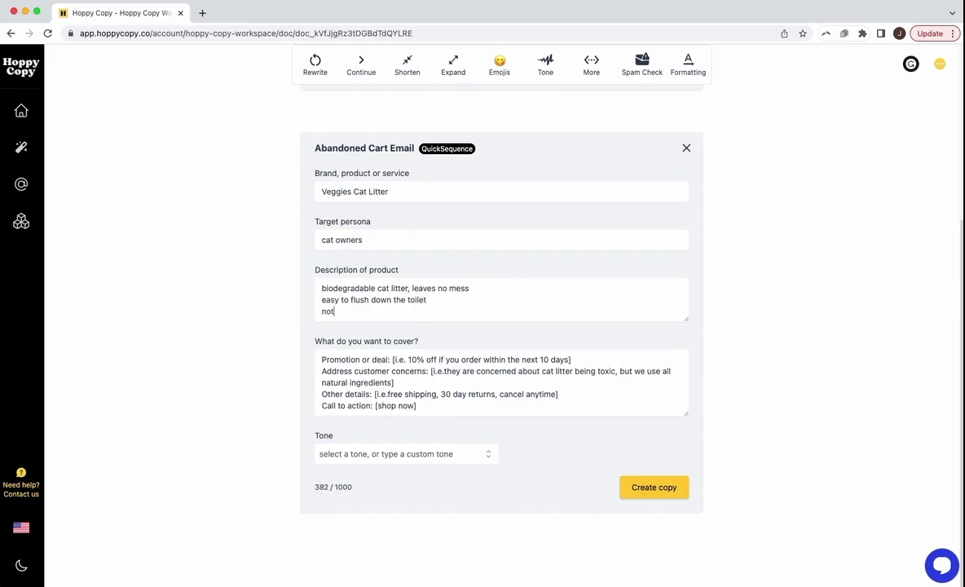
text( ad )
text(dors)
Step: Strip the [i.e. placeholders and stray brackets from the promotion, concerns and other-details lines
drag(389, 360, 417, 360)
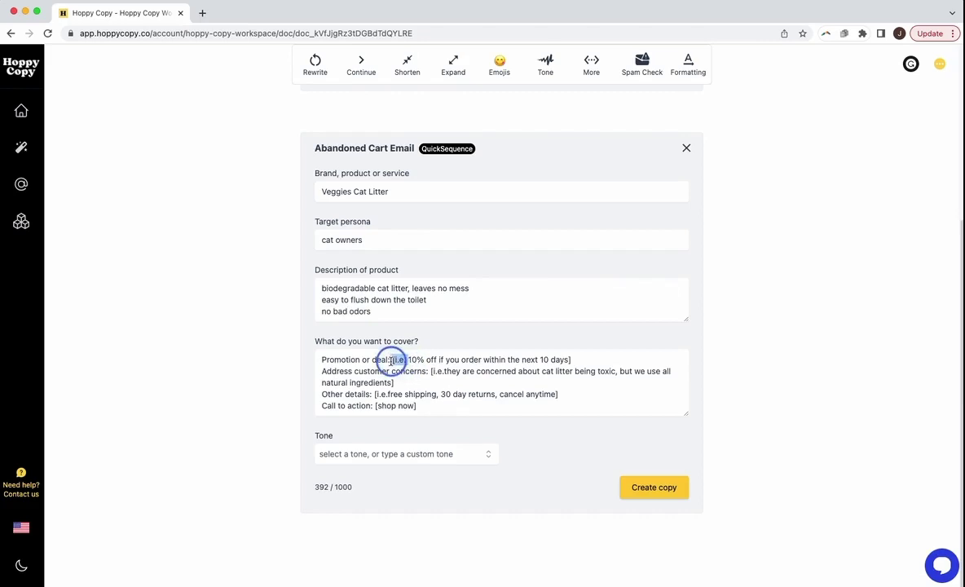
key(BackSpace)
click(579, 360)
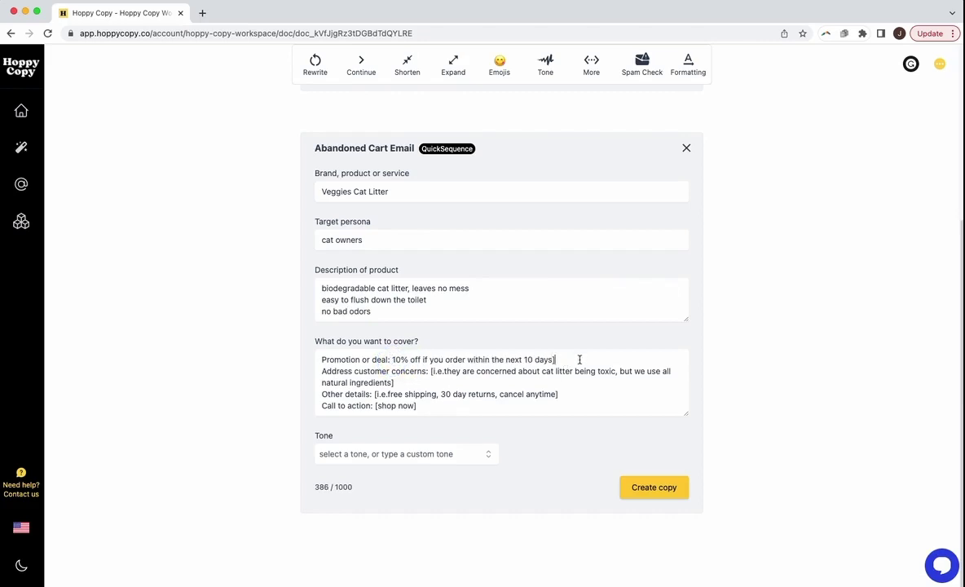
click(439, 371)
key(BackSpace)
key(BackSpace)
key(BackSpace)
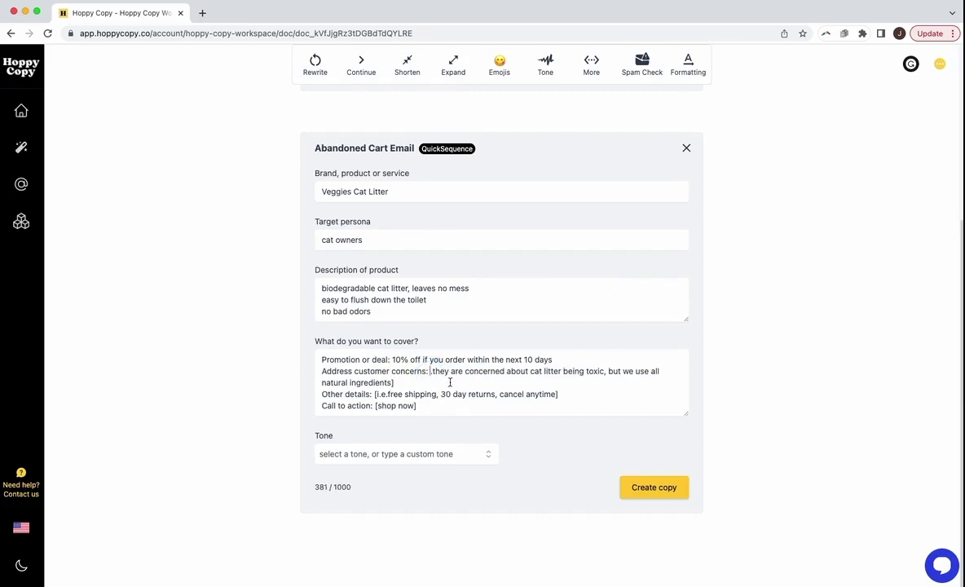
key(Delete)
click(396, 382)
key(BackSpace)
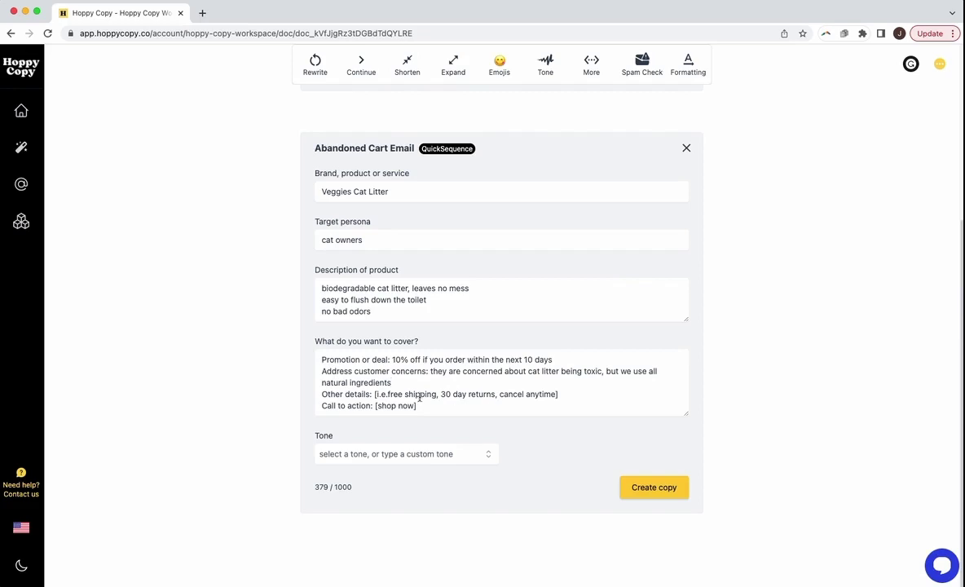
drag(391, 395, 374, 395)
key(BackSpace)
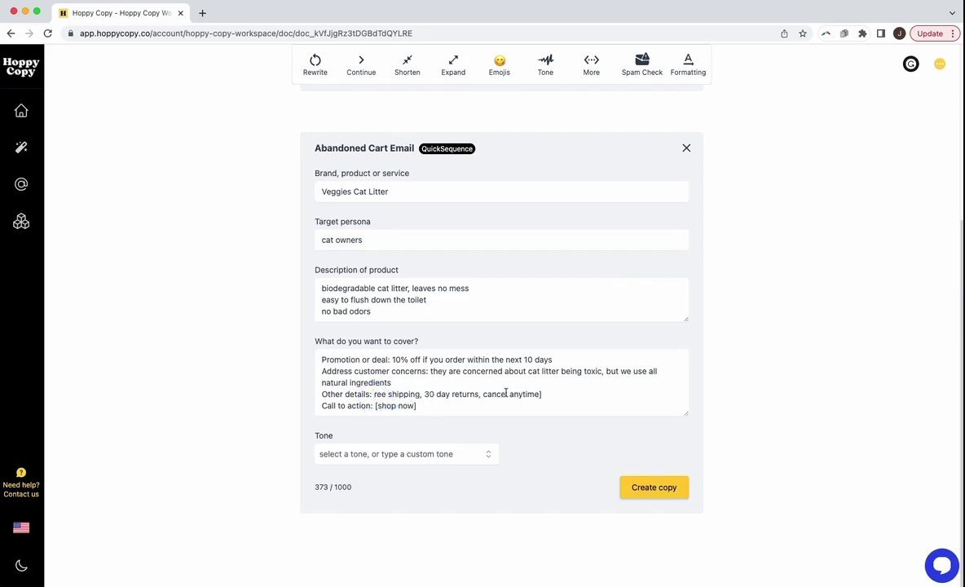
text(f)
Step: Cut the extra details after 'free shipping' and remove the brackets around 'shop now'
drag(542, 395, 423, 394)
key(BackSpace)
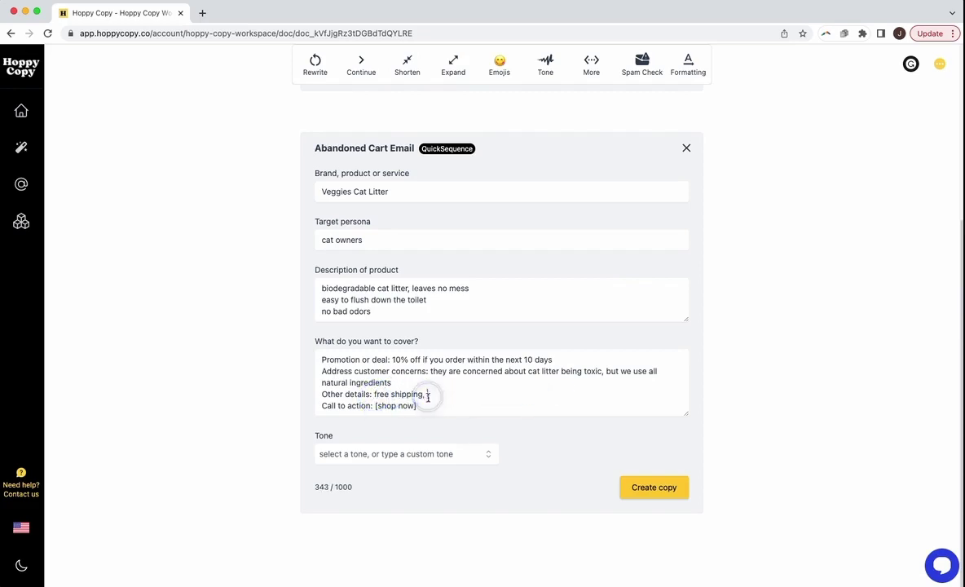
click(418, 405)
key(BackSpace)
click(376, 405)
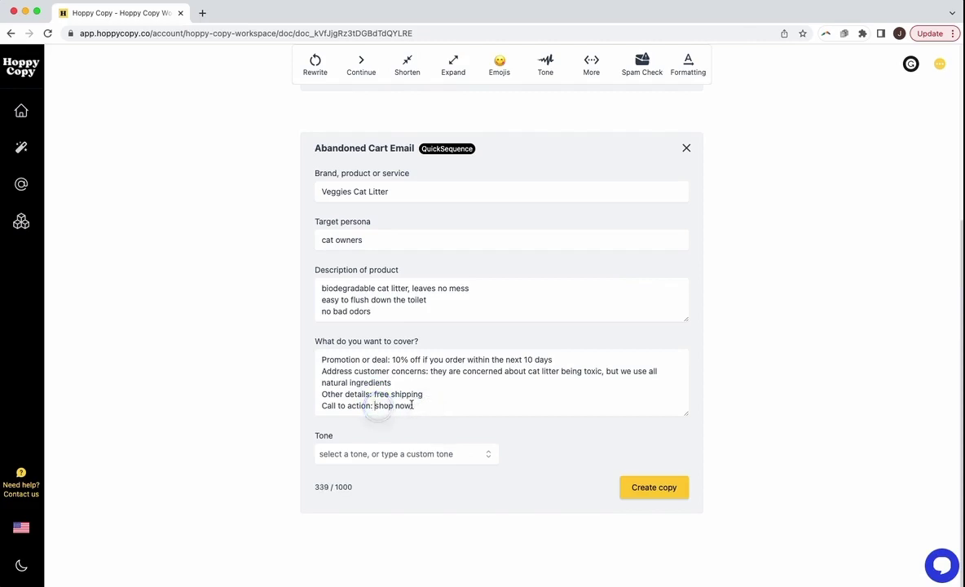
key(BackSpace)
click(414, 404)
Step: Add 'delivery service' after 'litter' in the description and put 'leaves no mess' on its own line
click(408, 289)
text(delivery s)
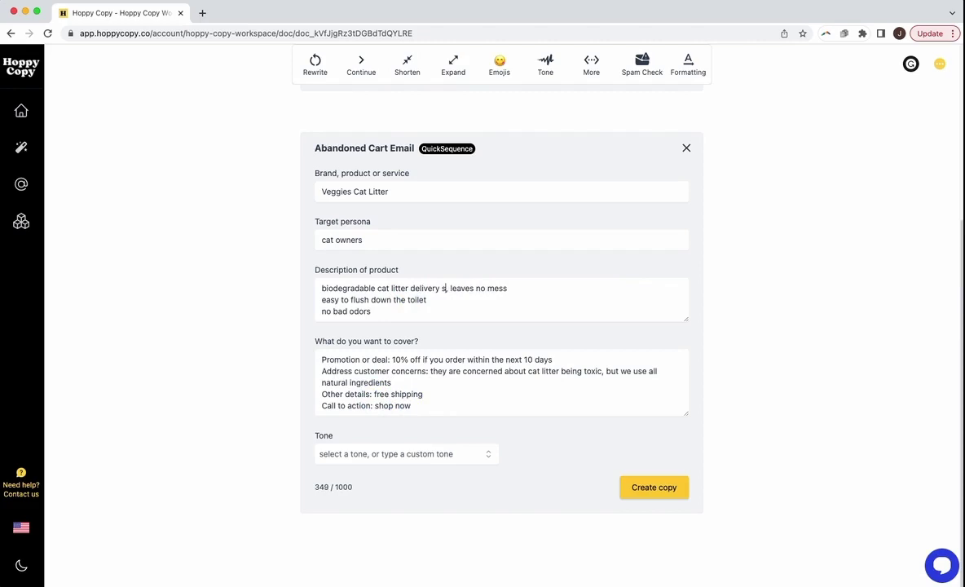
text(ervice)
key(Delete)
key(Delete)
key(Return)
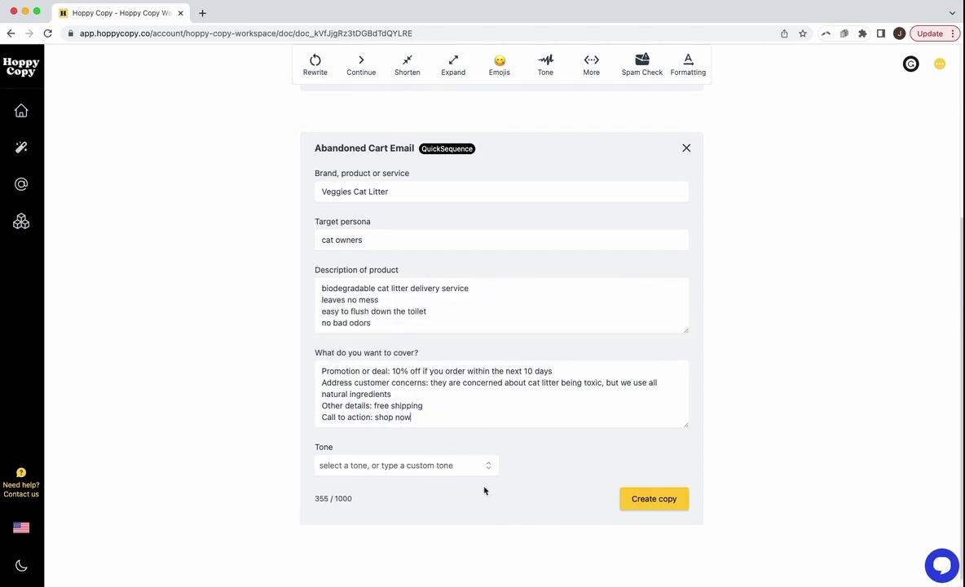
Step: Choose the Bold tone and generate the abandoned-cart email sequence
click(455, 465)
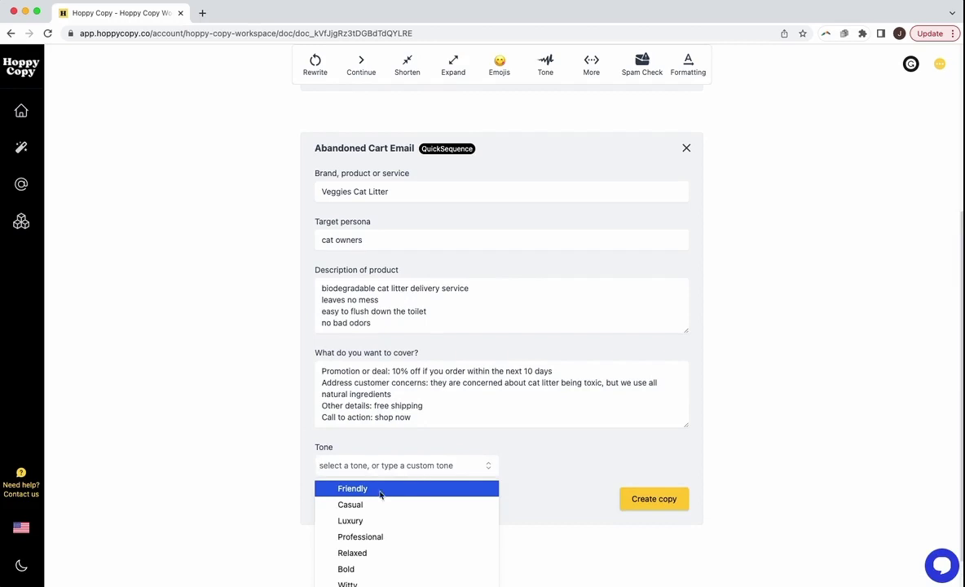
click(399, 534)
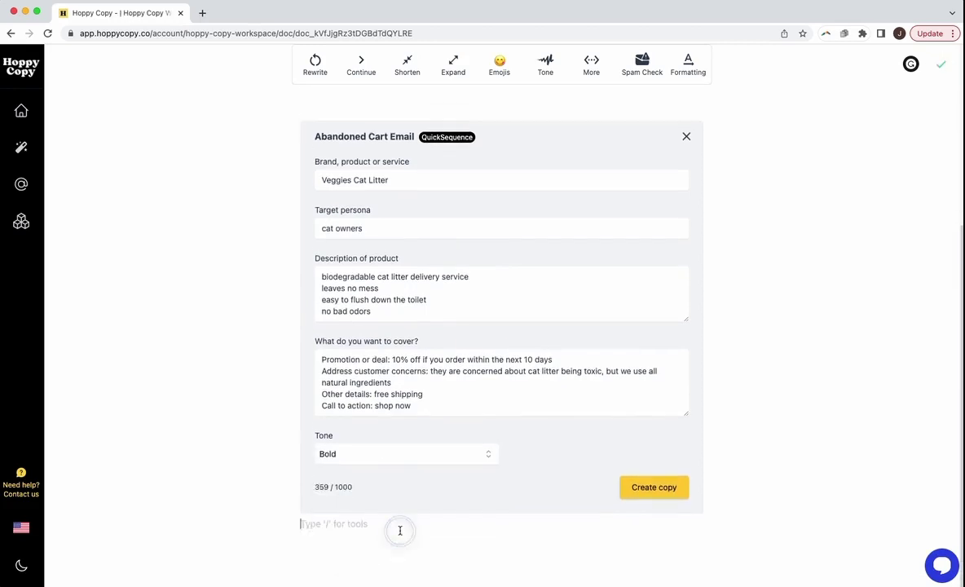
click(657, 489)
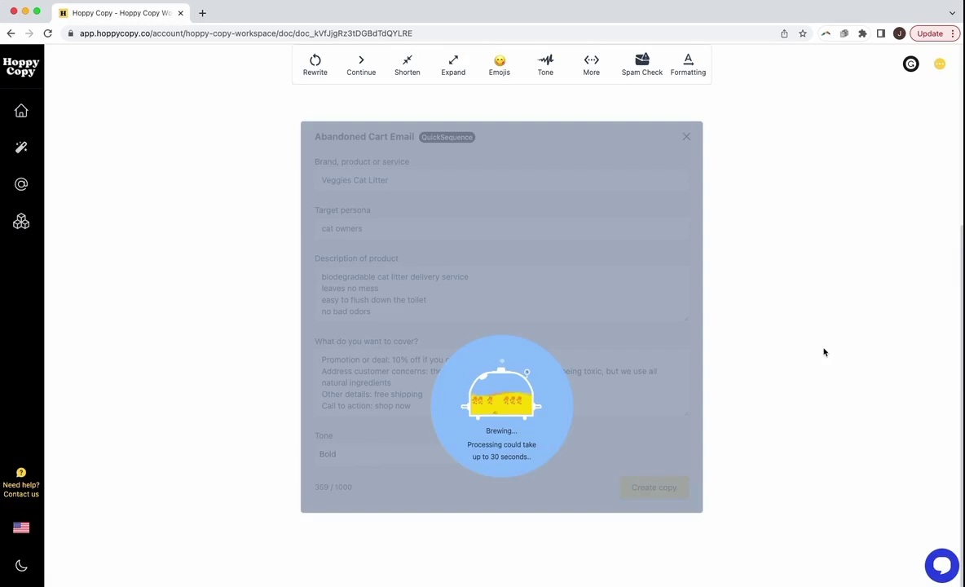
scroll(390, 456, down, 5)
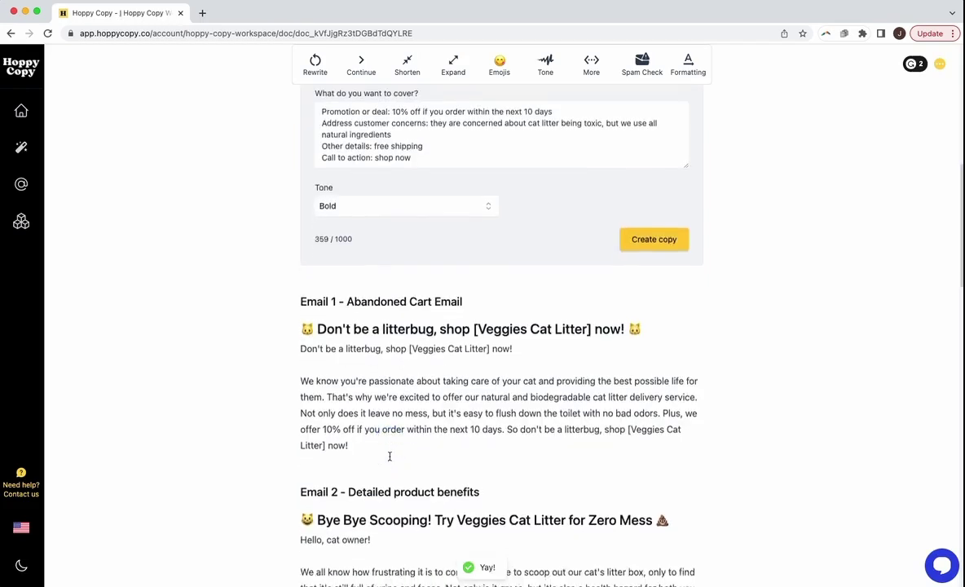
scroll(389, 457, down, 1)
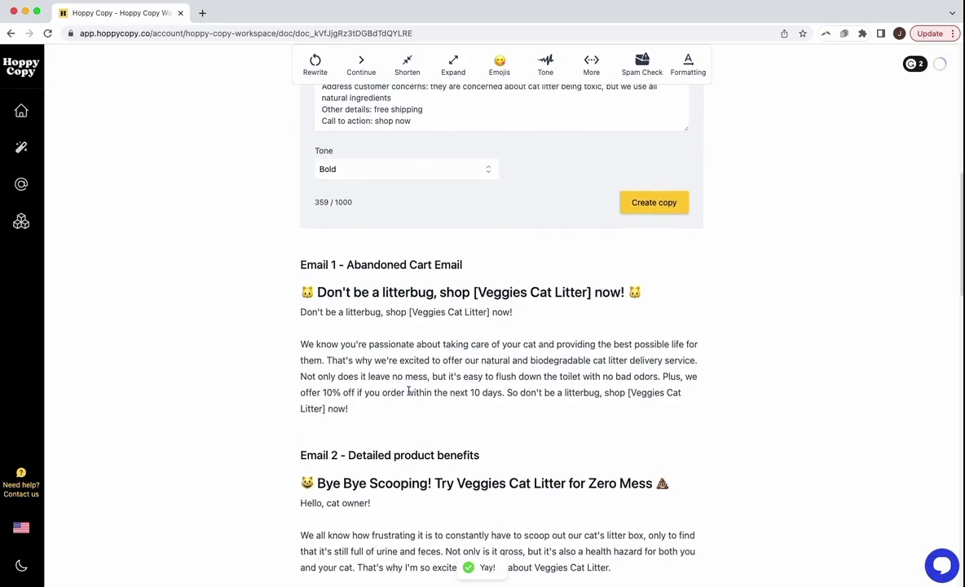
click(452, 268)
click(423, 392)
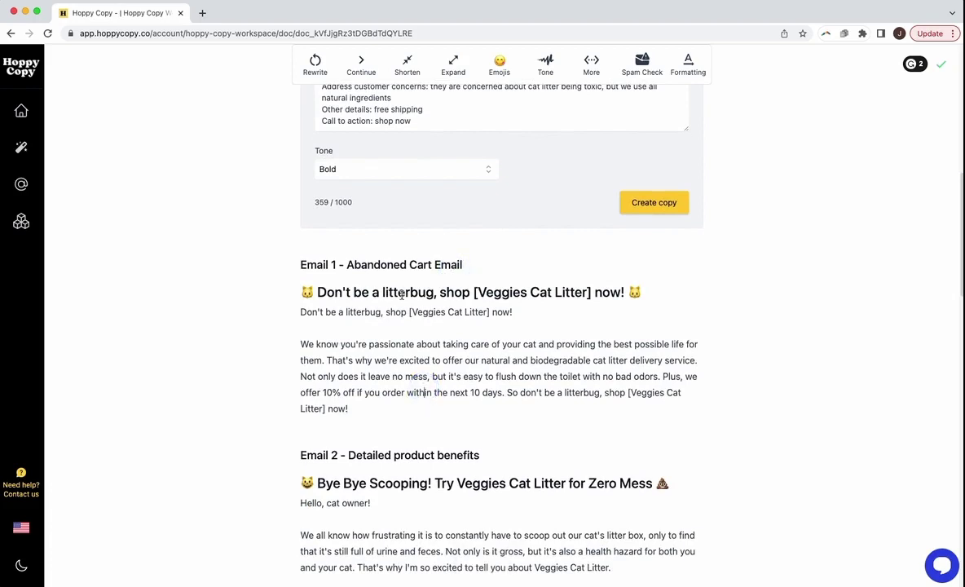
click(451, 392)
scroll(456, 389, down, 3)
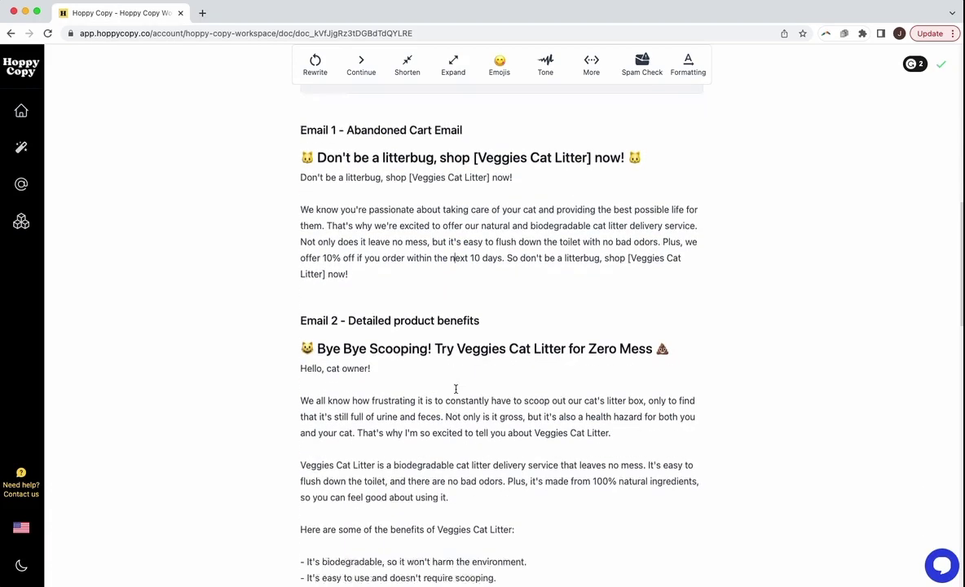
click(428, 398)
scroll(428, 398, down, 2)
click(448, 461)
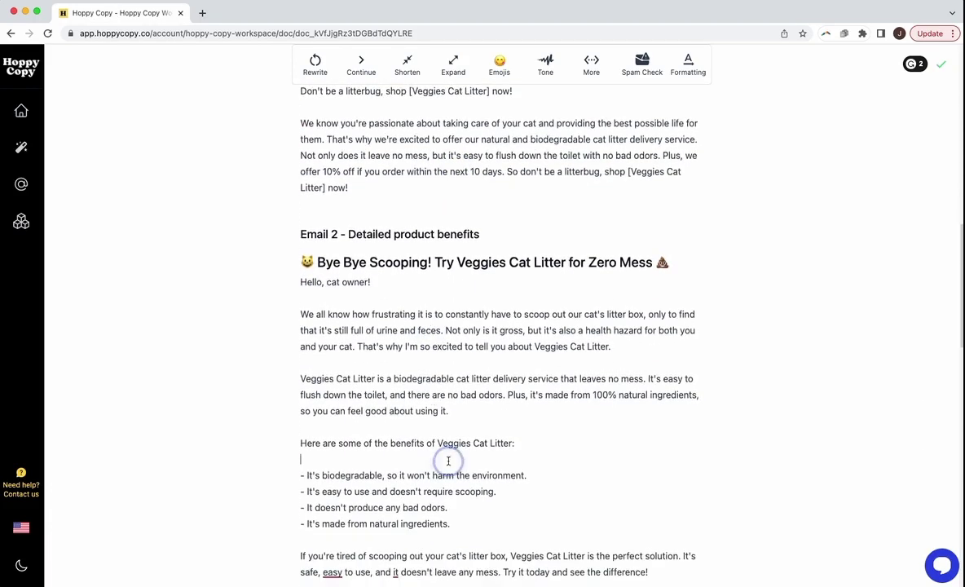
scroll(448, 462, down, 1)
scroll(448, 461, up, 2)
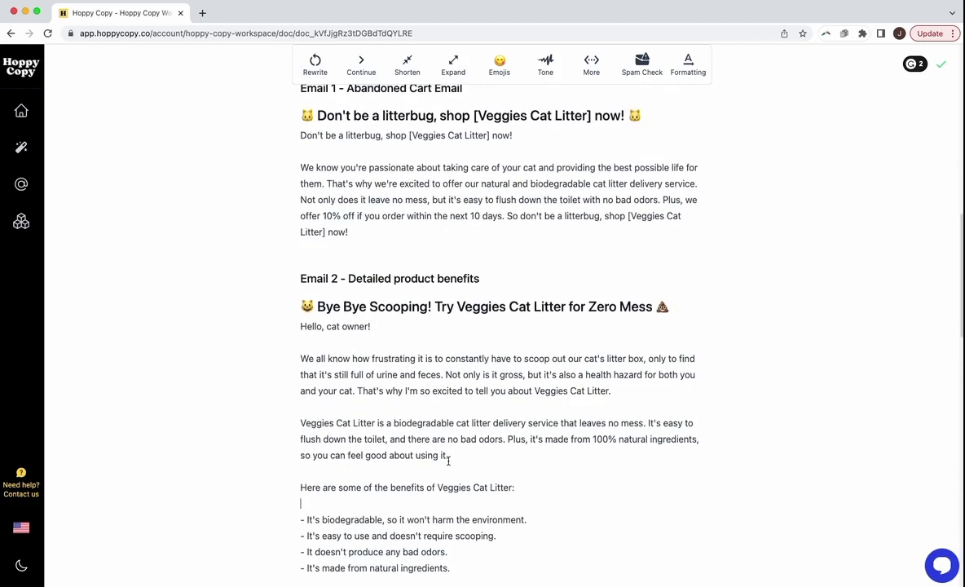
scroll(440, 213, down, 4)
scroll(431, 298, down, 1)
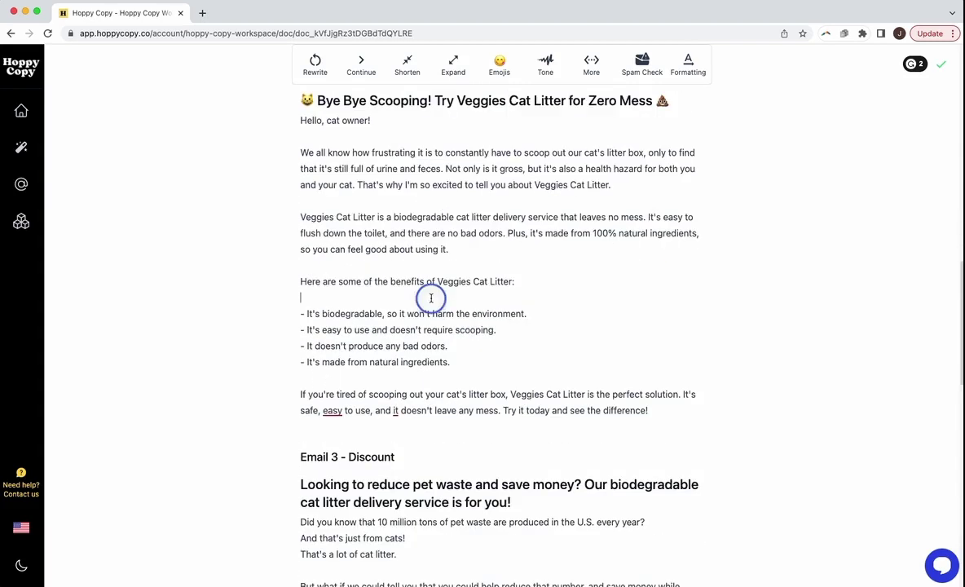
scroll(452, 429, down, 2)
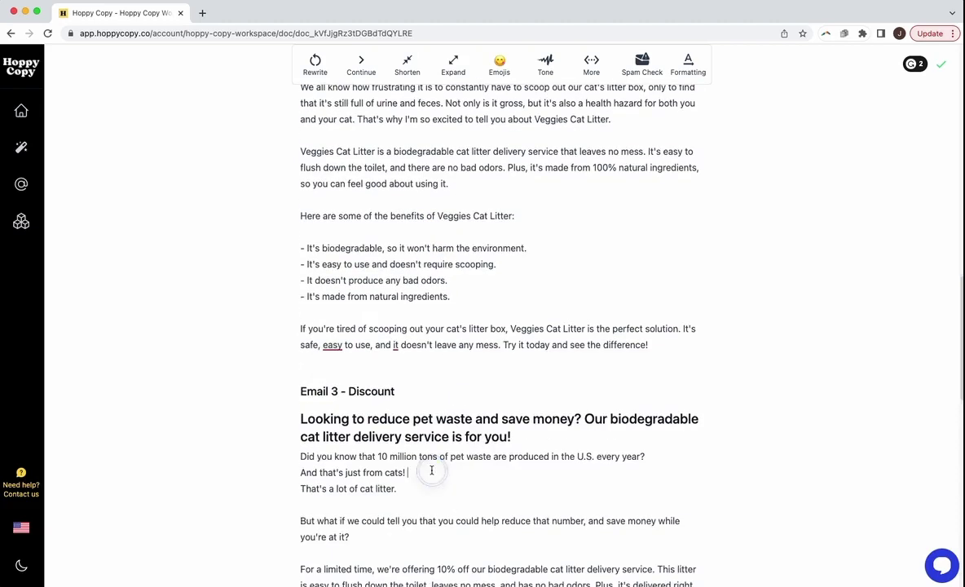
scroll(431, 468, down, 4)
scroll(462, 456, down, 1)
drag(452, 435, 438, 412)
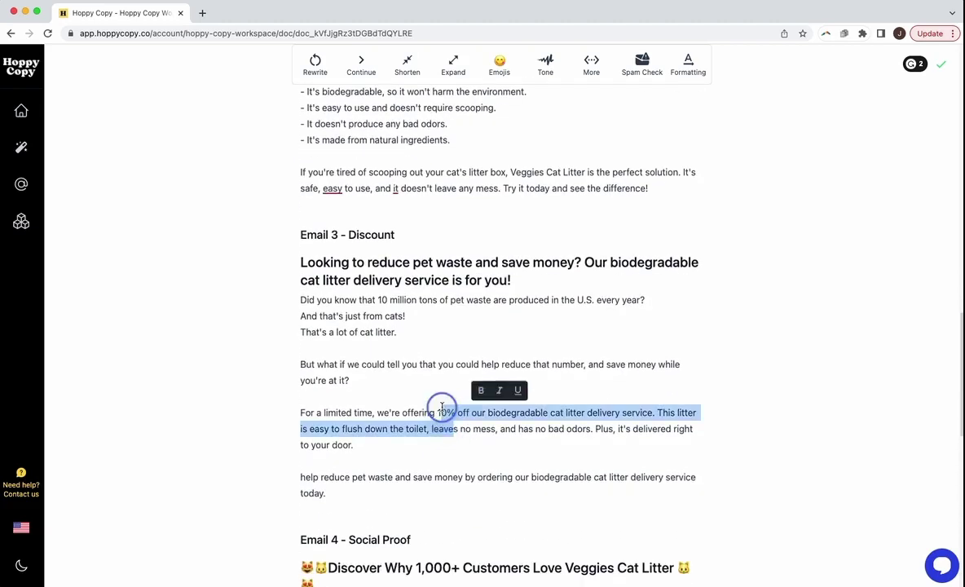
click(438, 432)
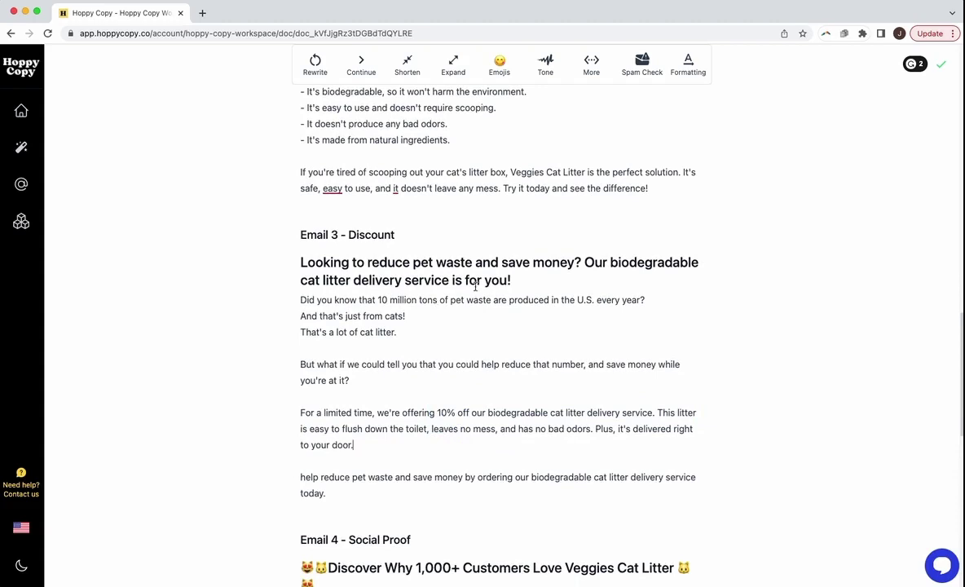
drag(516, 280, 300, 261)
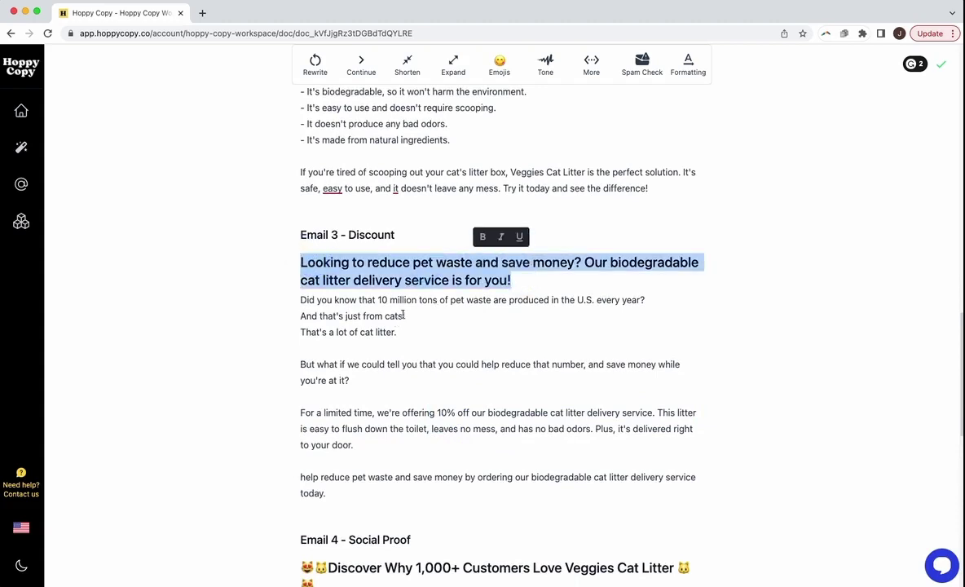
click(412, 369)
scroll(410, 363, down, 2)
scroll(414, 457, down, 5)
click(416, 481)
scroll(416, 482, down, 1)
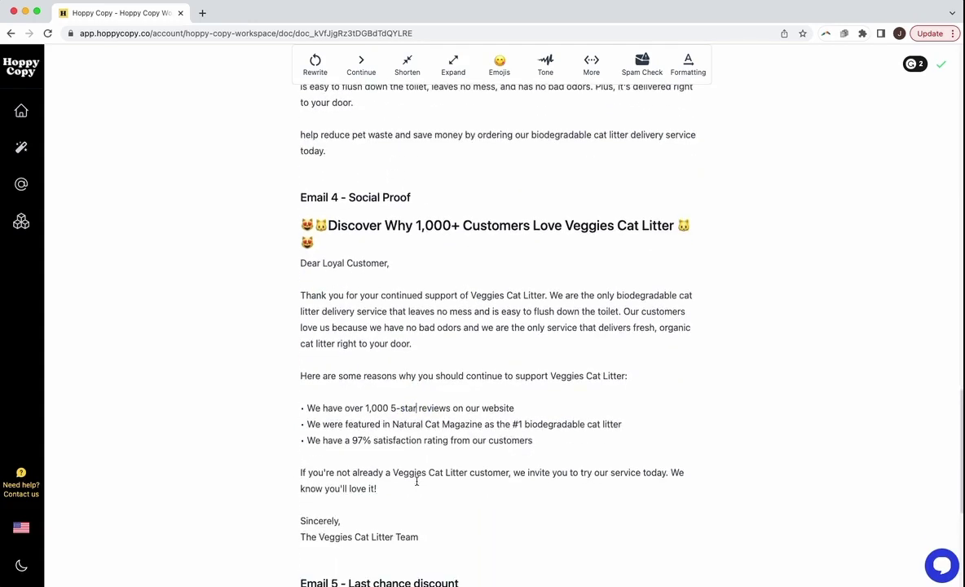
click(433, 349)
click(432, 402)
click(435, 392)
click(430, 438)
click(374, 435)
click(466, 434)
click(437, 398)
click(437, 440)
click(384, 420)
click(421, 420)
click(474, 419)
click(463, 441)
click(437, 476)
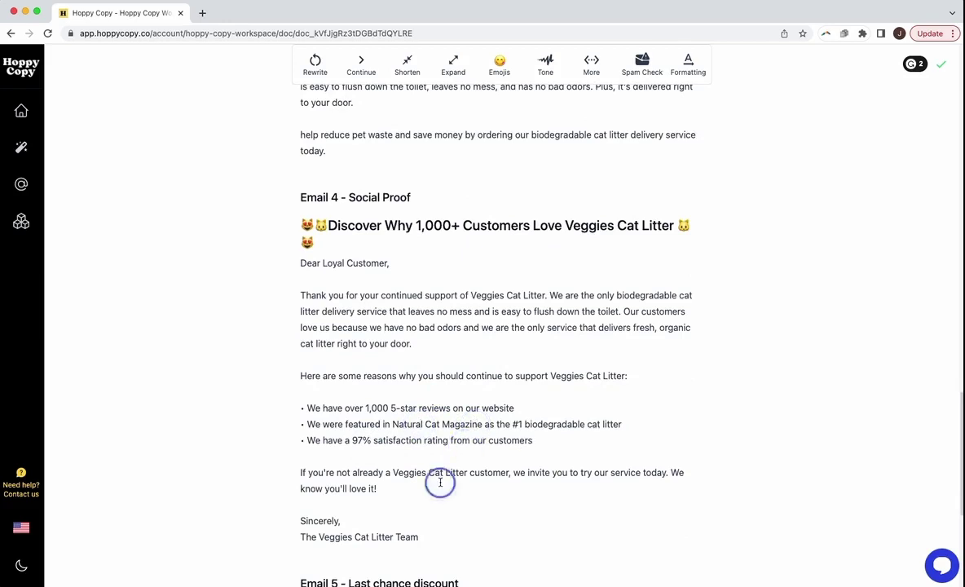
click(403, 441)
scroll(396, 471, down, 1)
scroll(407, 460, down, 2)
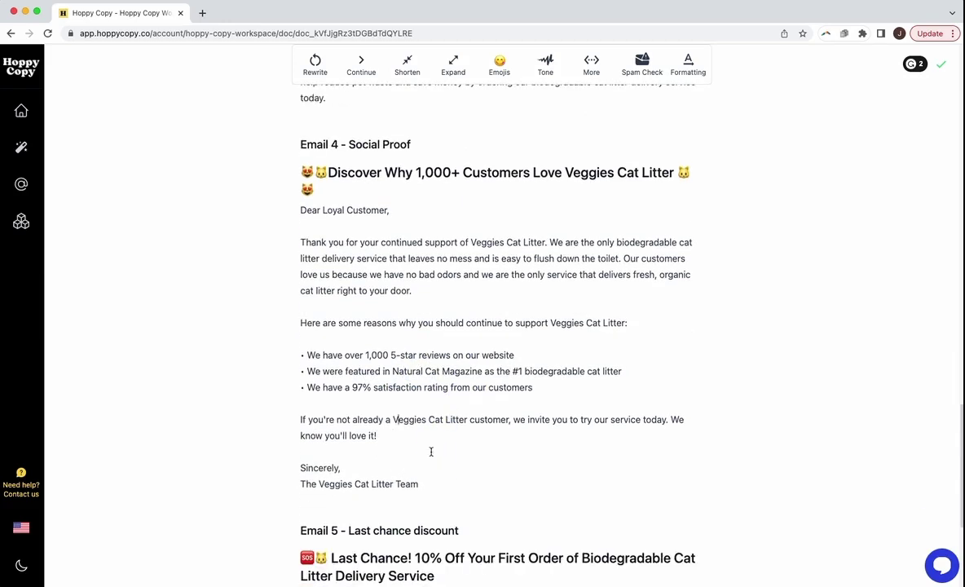
scroll(438, 430, down, 8)
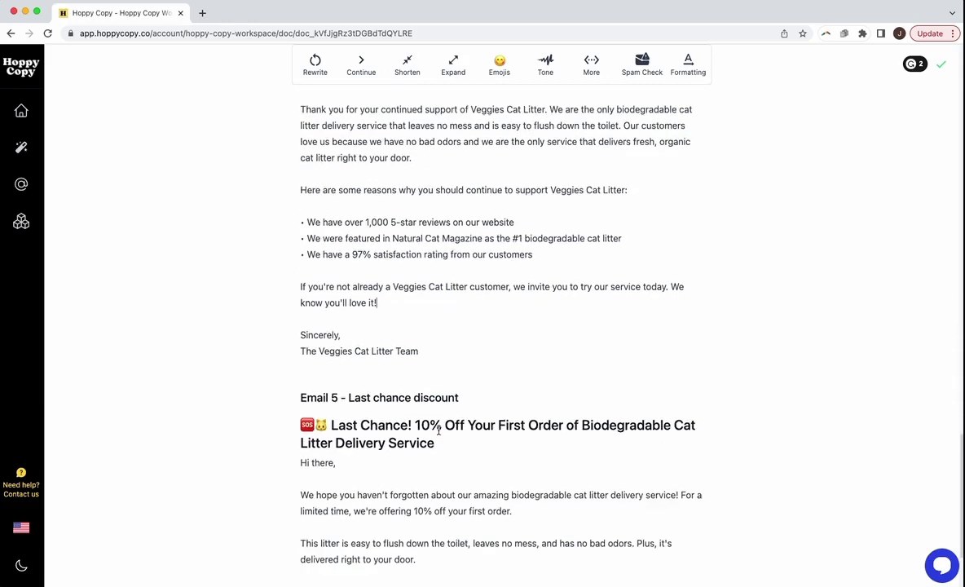
scroll(438, 431, down, 2)
scroll(438, 430, down, 2)
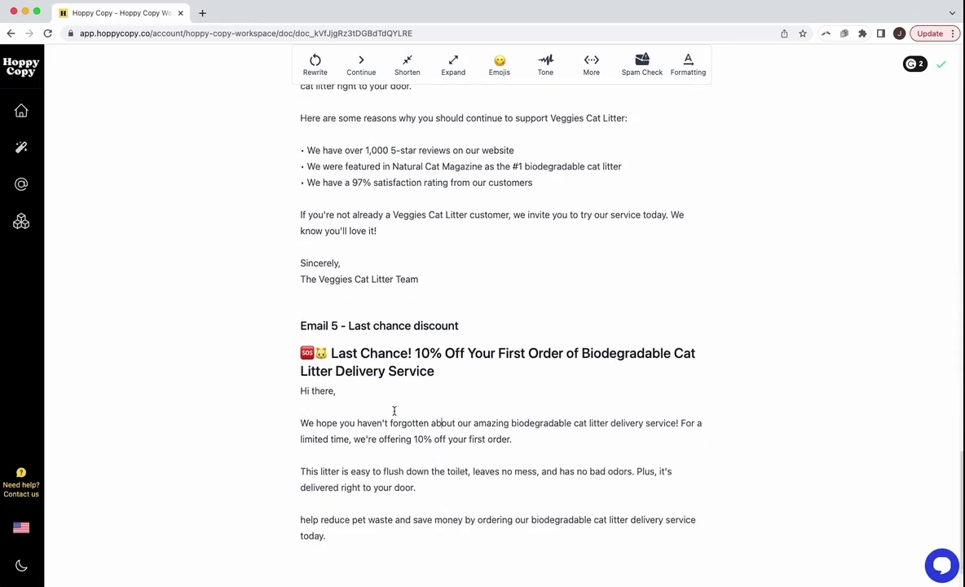
scroll(394, 410, up, 3)
scroll(393, 410, up, 10)
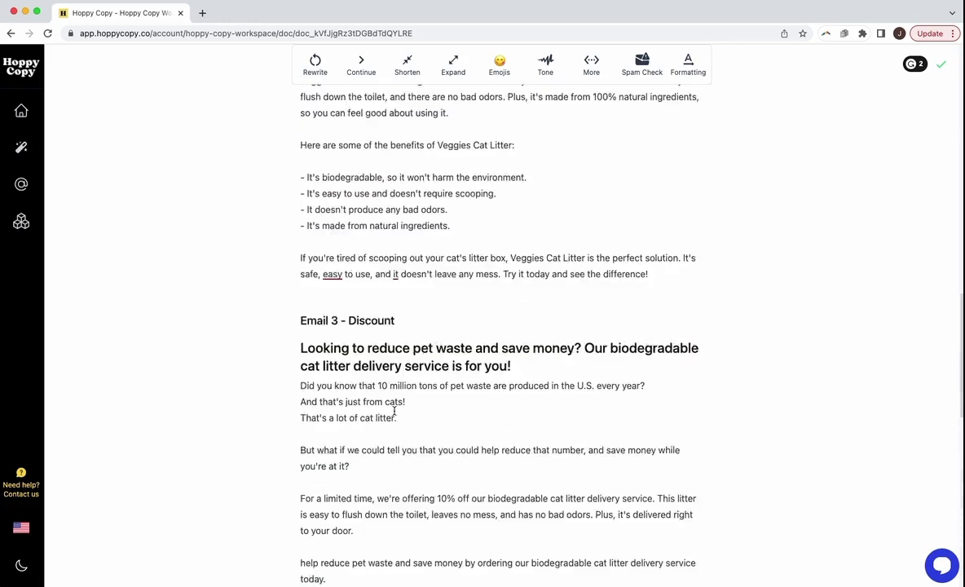
scroll(393, 410, up, 5)
scroll(394, 410, up, 10)
scroll(394, 410, down, 7)
scroll(394, 410, down, 9)
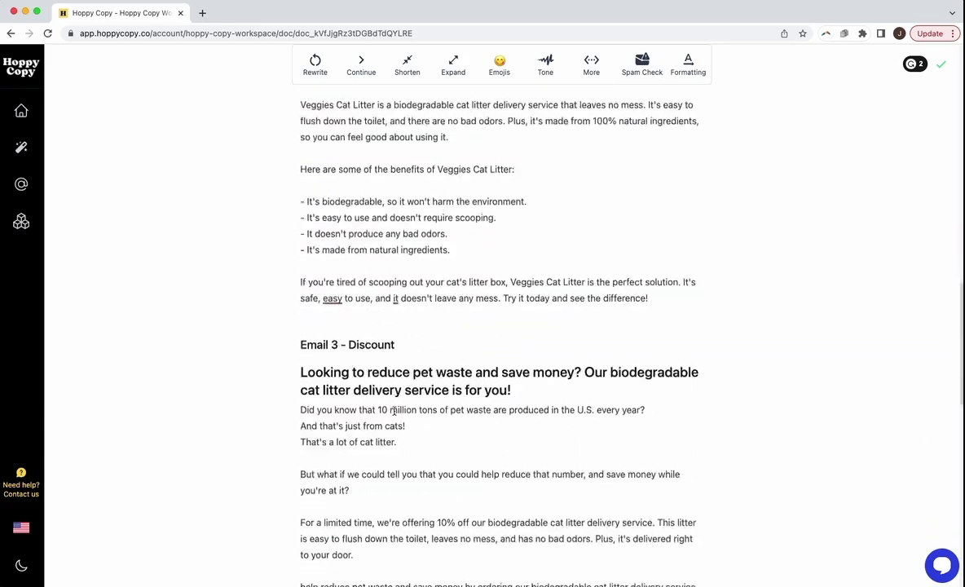
scroll(394, 410, down, 10)
scroll(394, 412, down, 5)
scroll(394, 412, up, 15)
scroll(394, 412, up, 5)
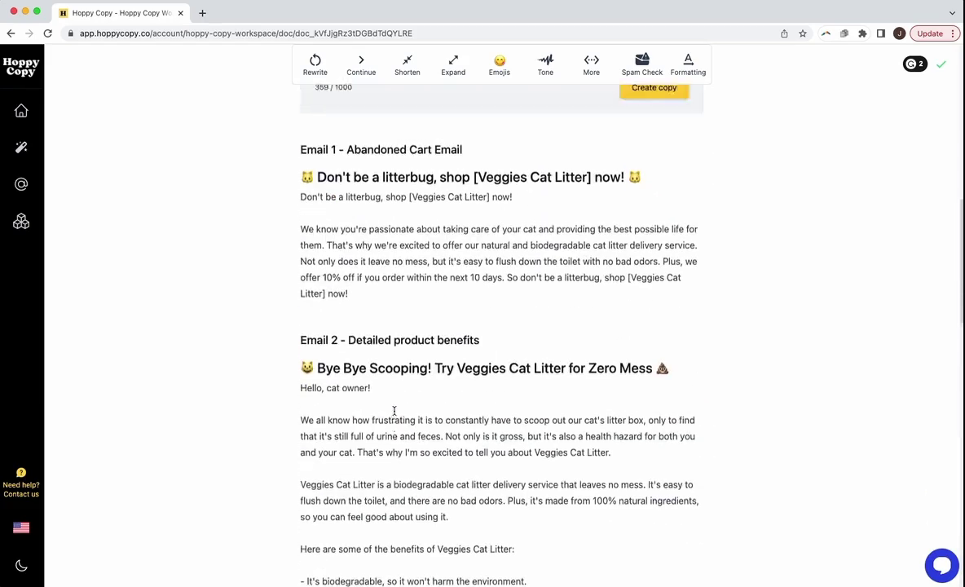
scroll(394, 412, up, 3)
scroll(394, 411, up, 5)
scroll(384, 429, down, 3)
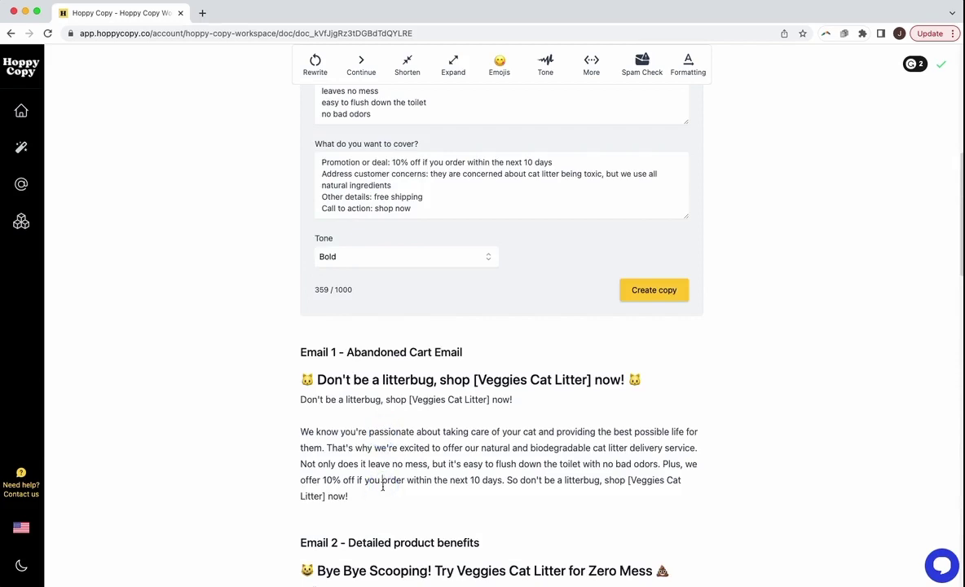
scroll(383, 486, down, 1)
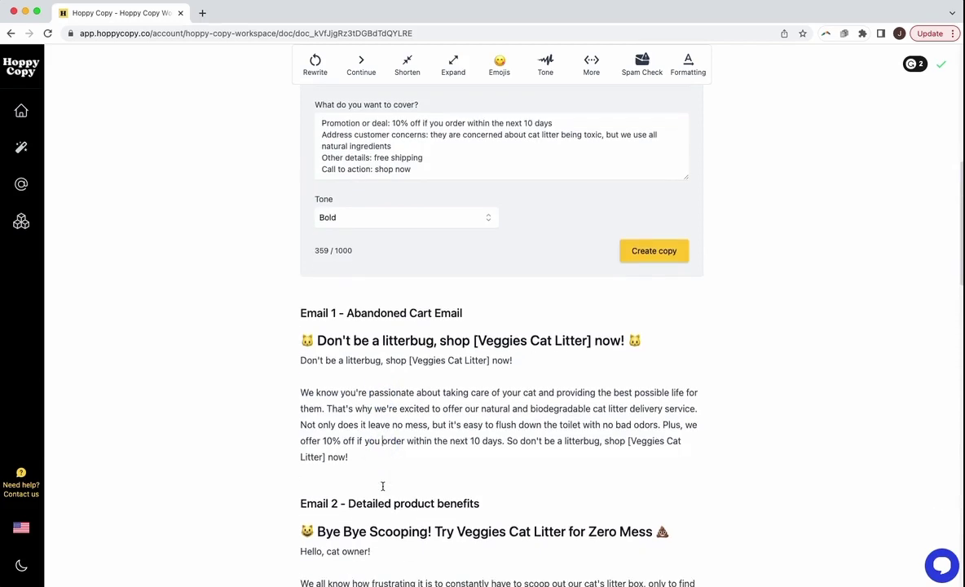
scroll(443, 413, up, 1)
scroll(482, 377, up, 3)
scroll(482, 380, up, 3)
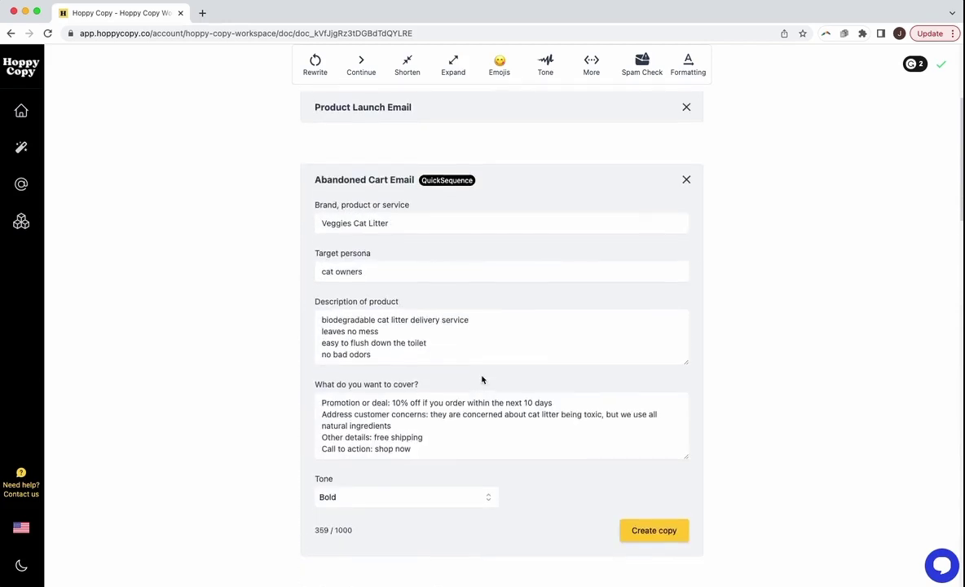